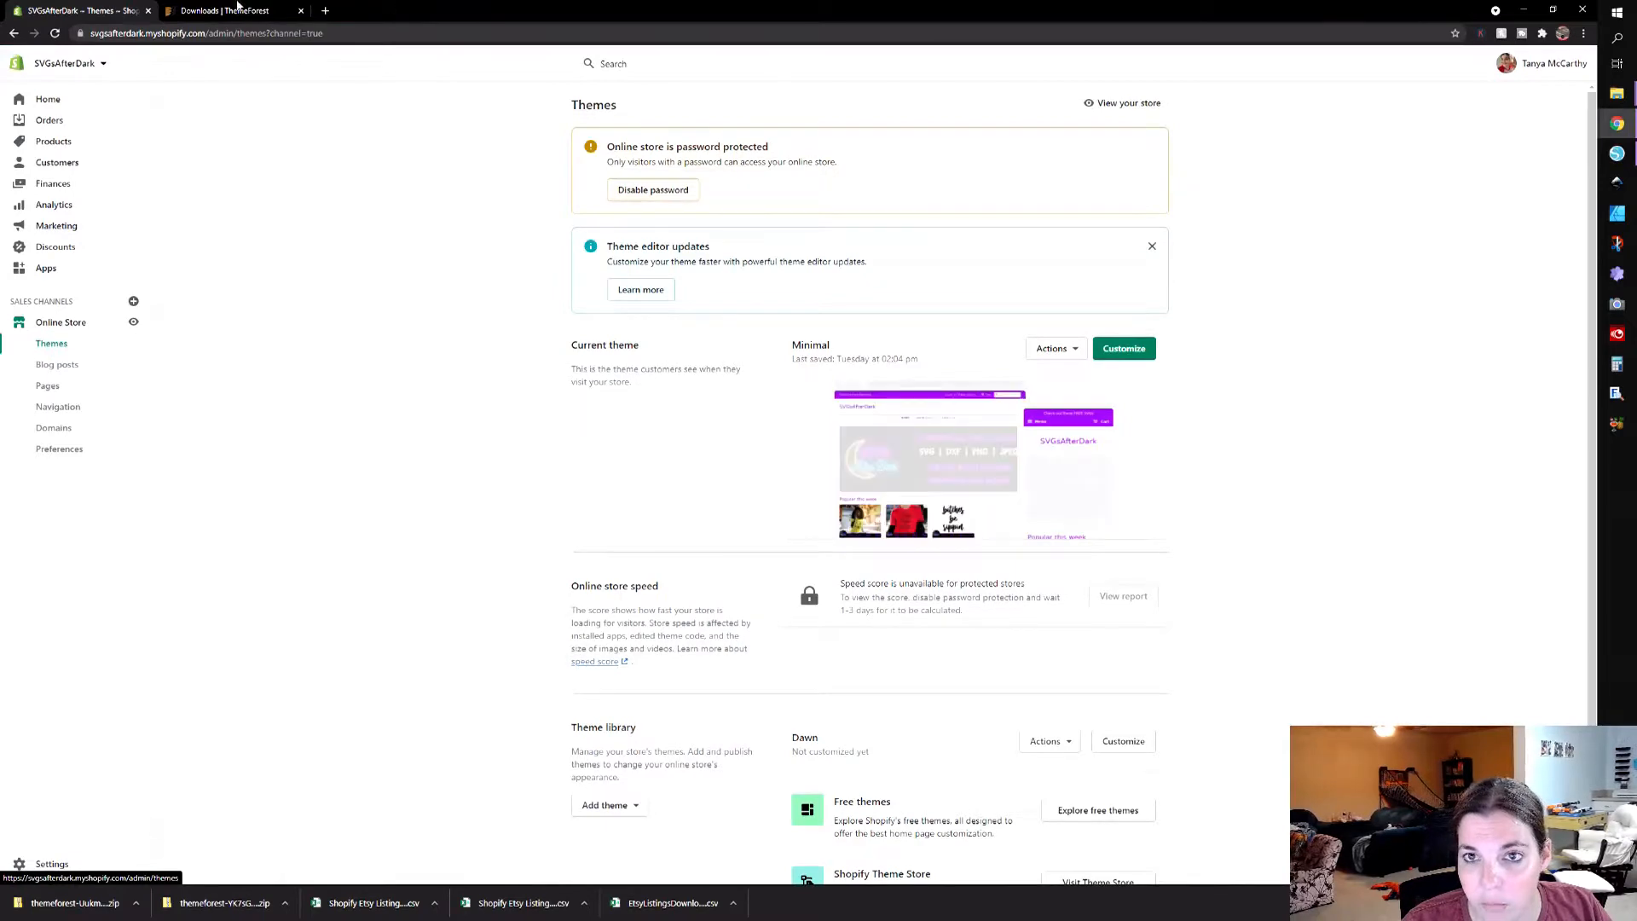
Step: Open the ThemeForest home page in a new browser tab and place that tab ahead of the Downloads tab
right_click(401, 91)
click(419, 106)
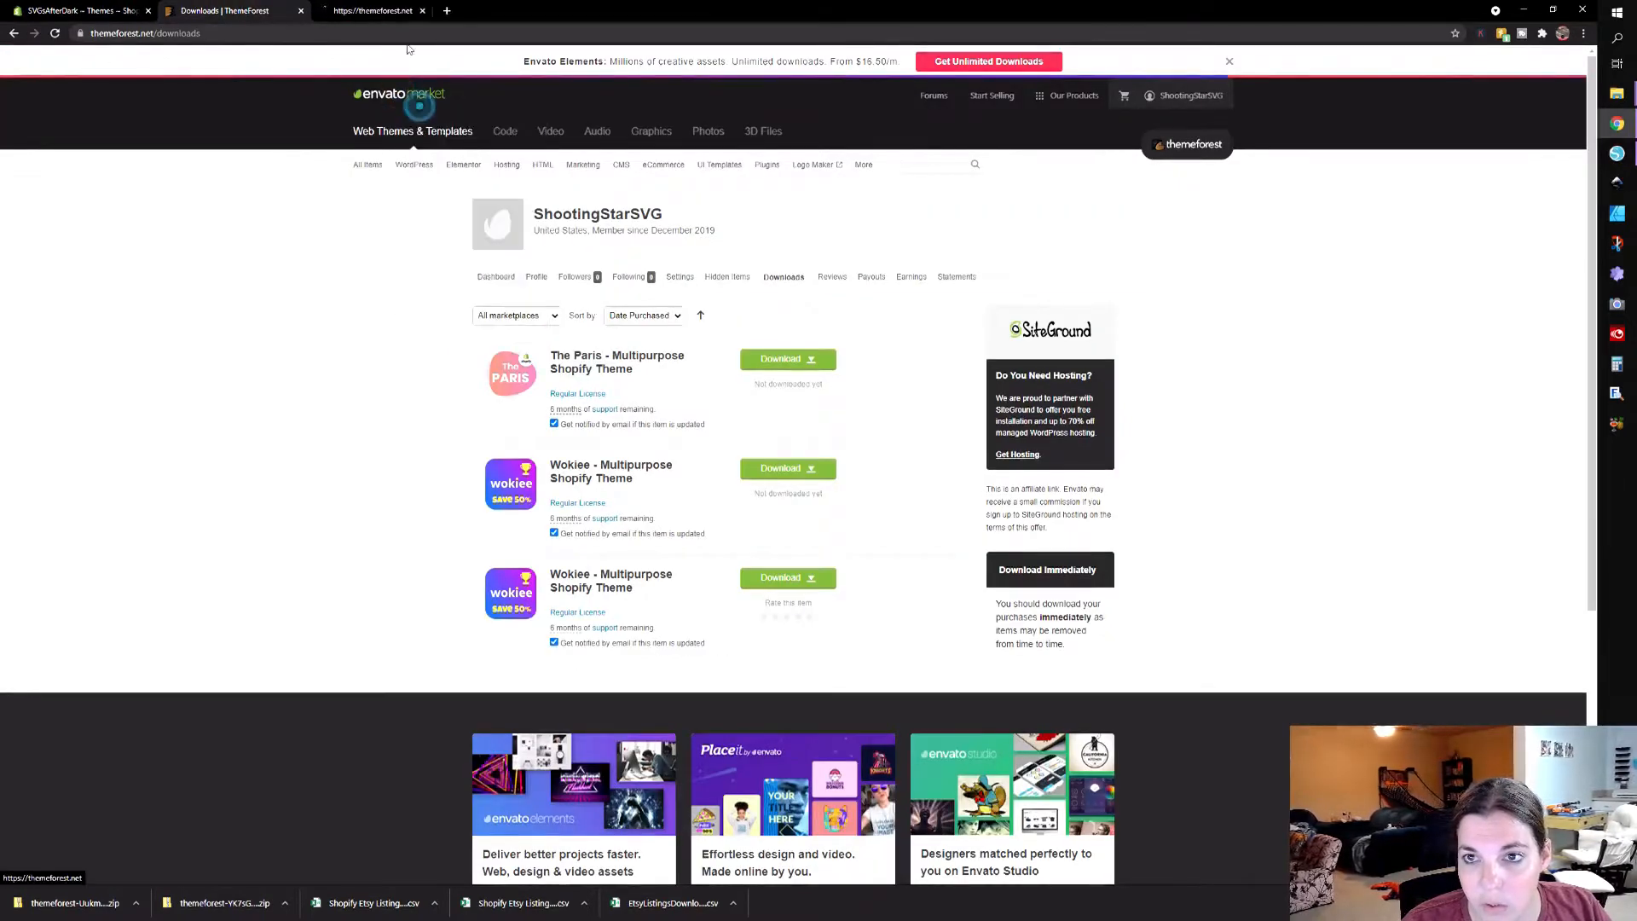
drag(380, 11, 271, 15)
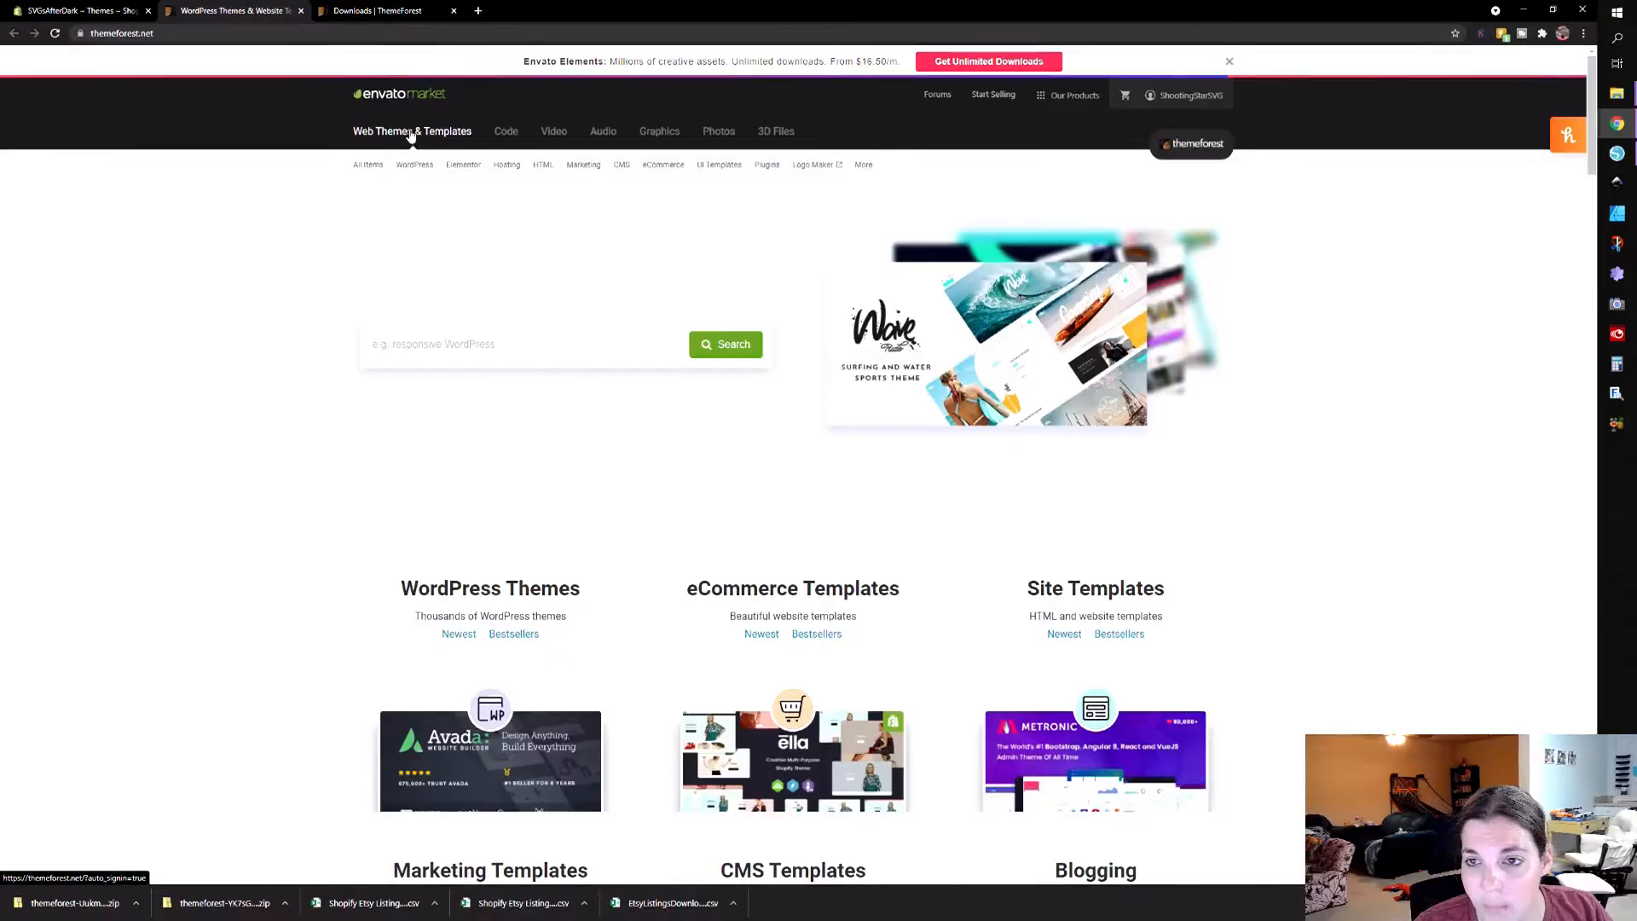
Step: Open the Shopify category of ThemeForest's eCommerce templates and look over the listed themes
mouse_move(639, 168)
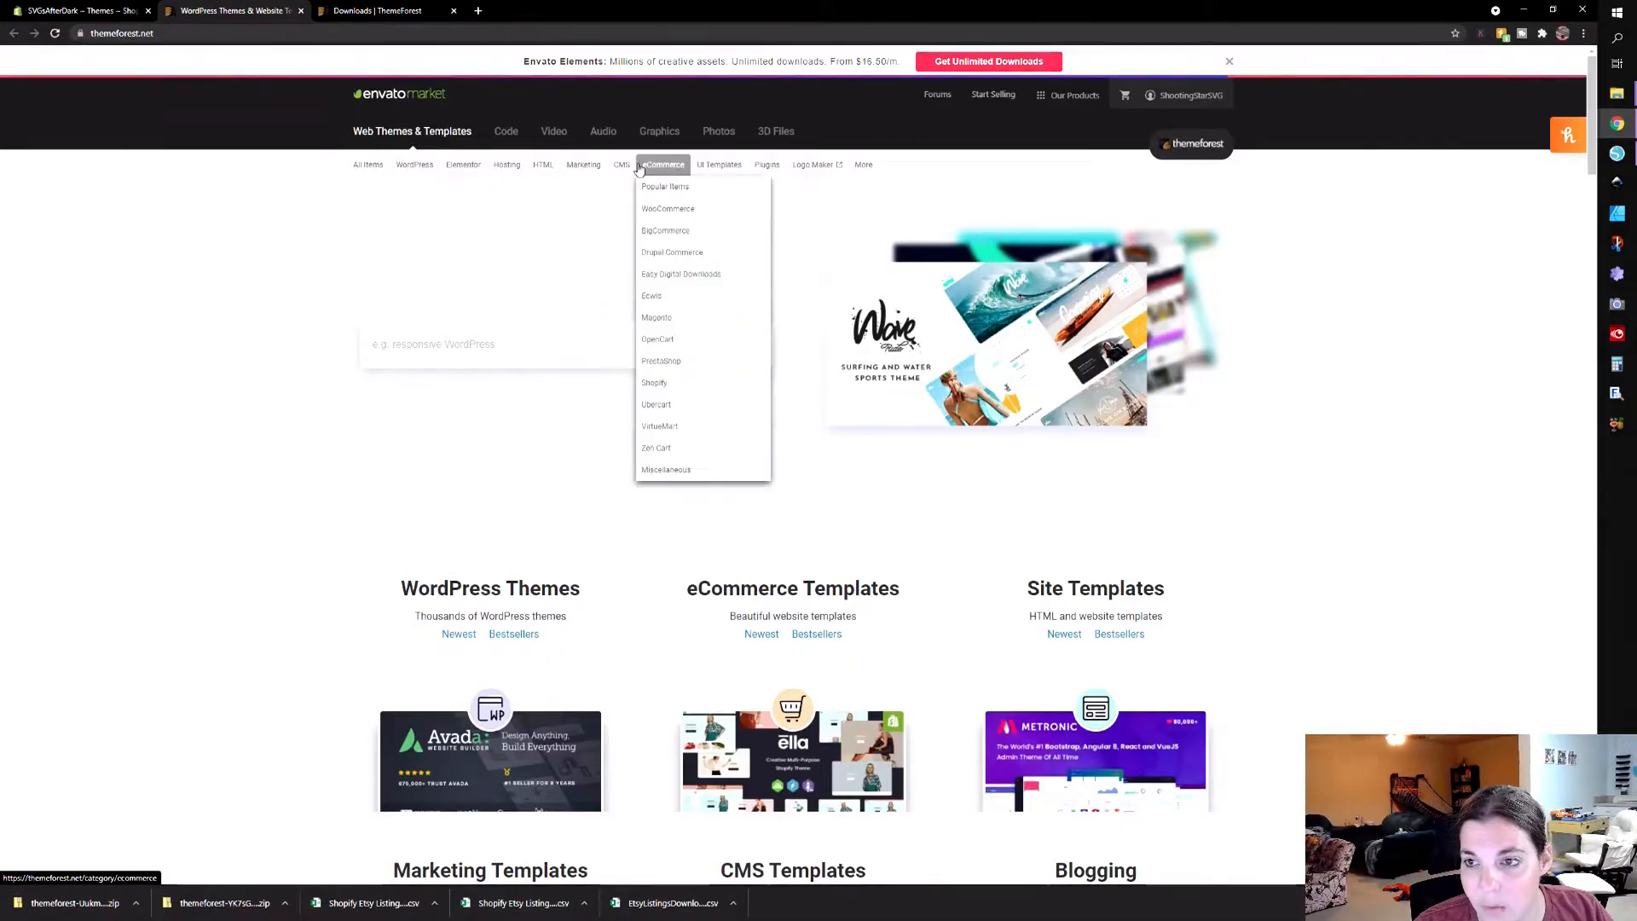
click(663, 387)
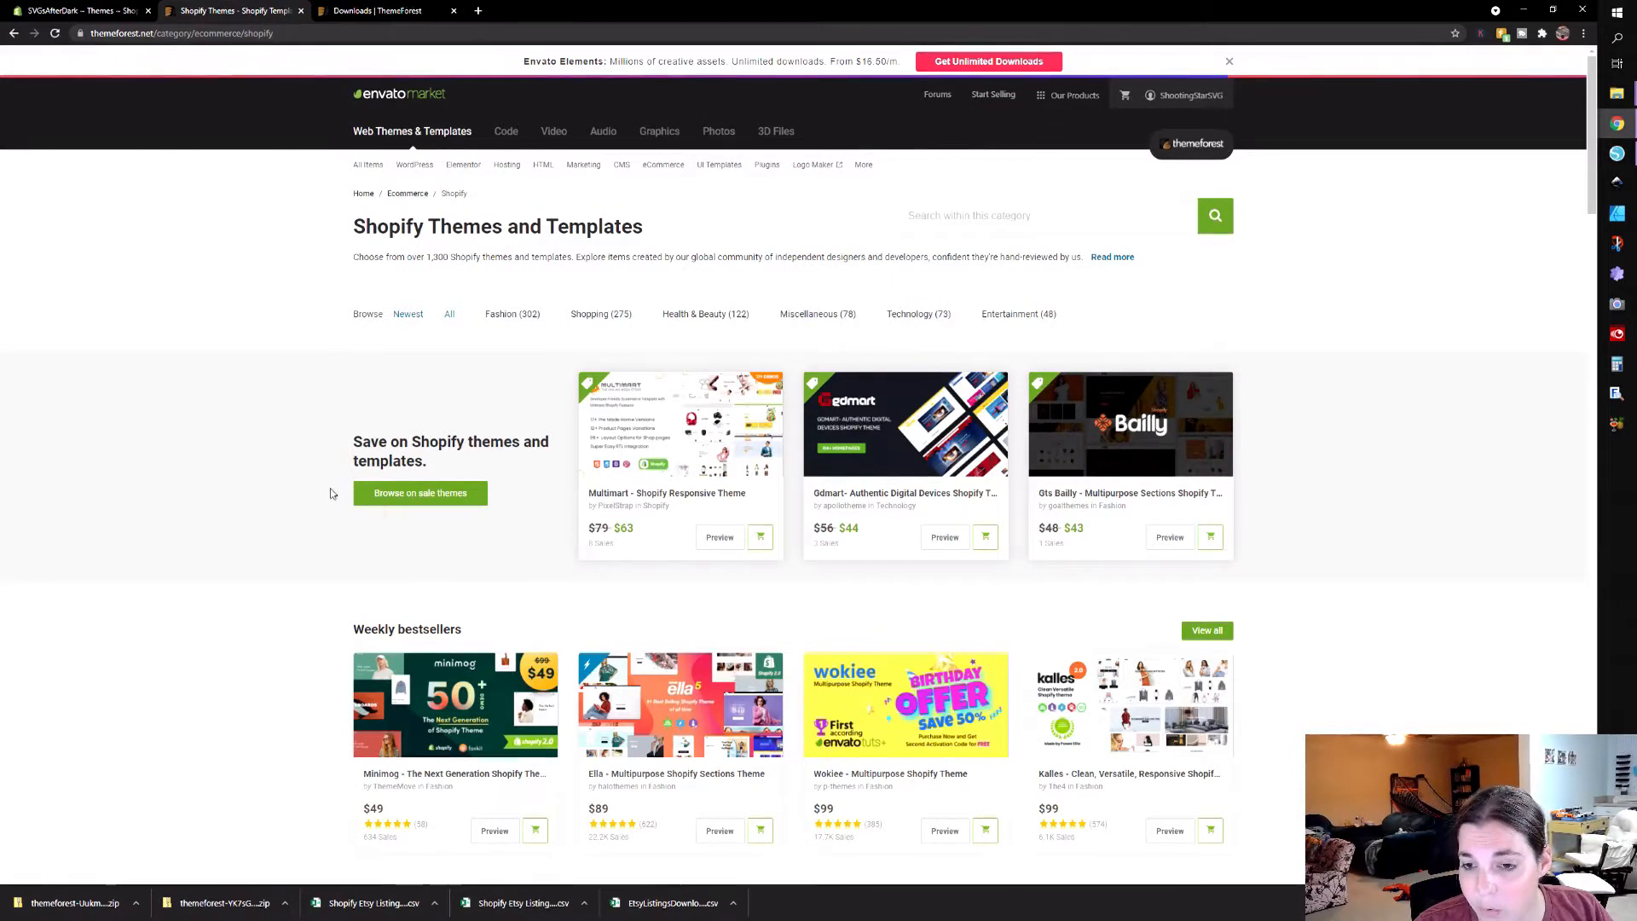
scroll(274, 549, down, 2)
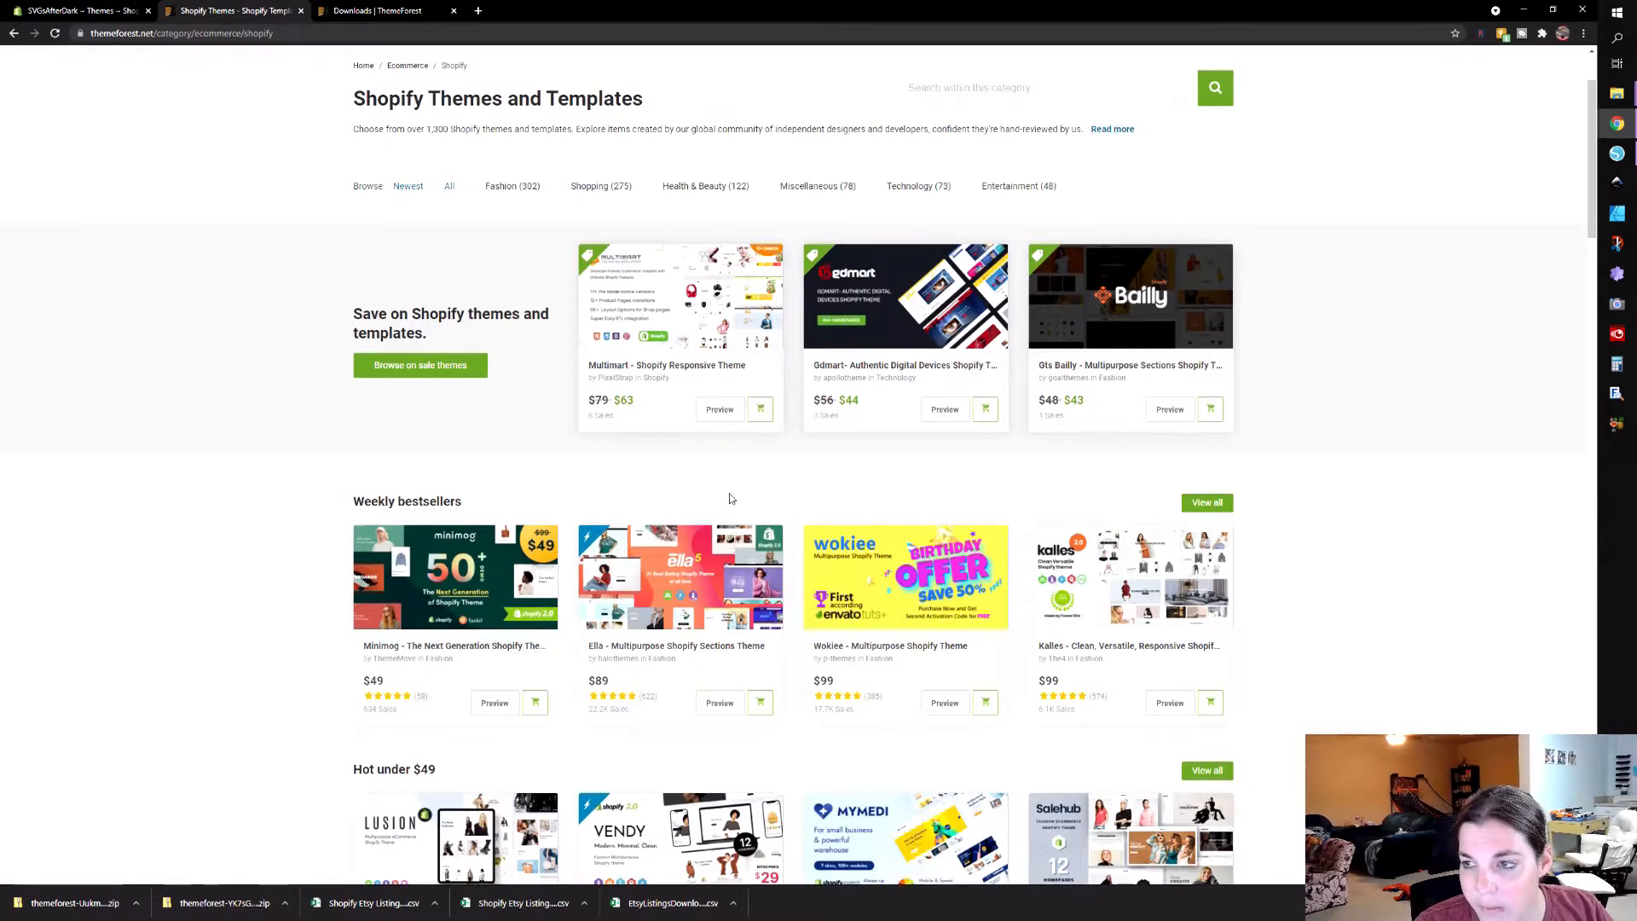
scroll(730, 499, down, 1)
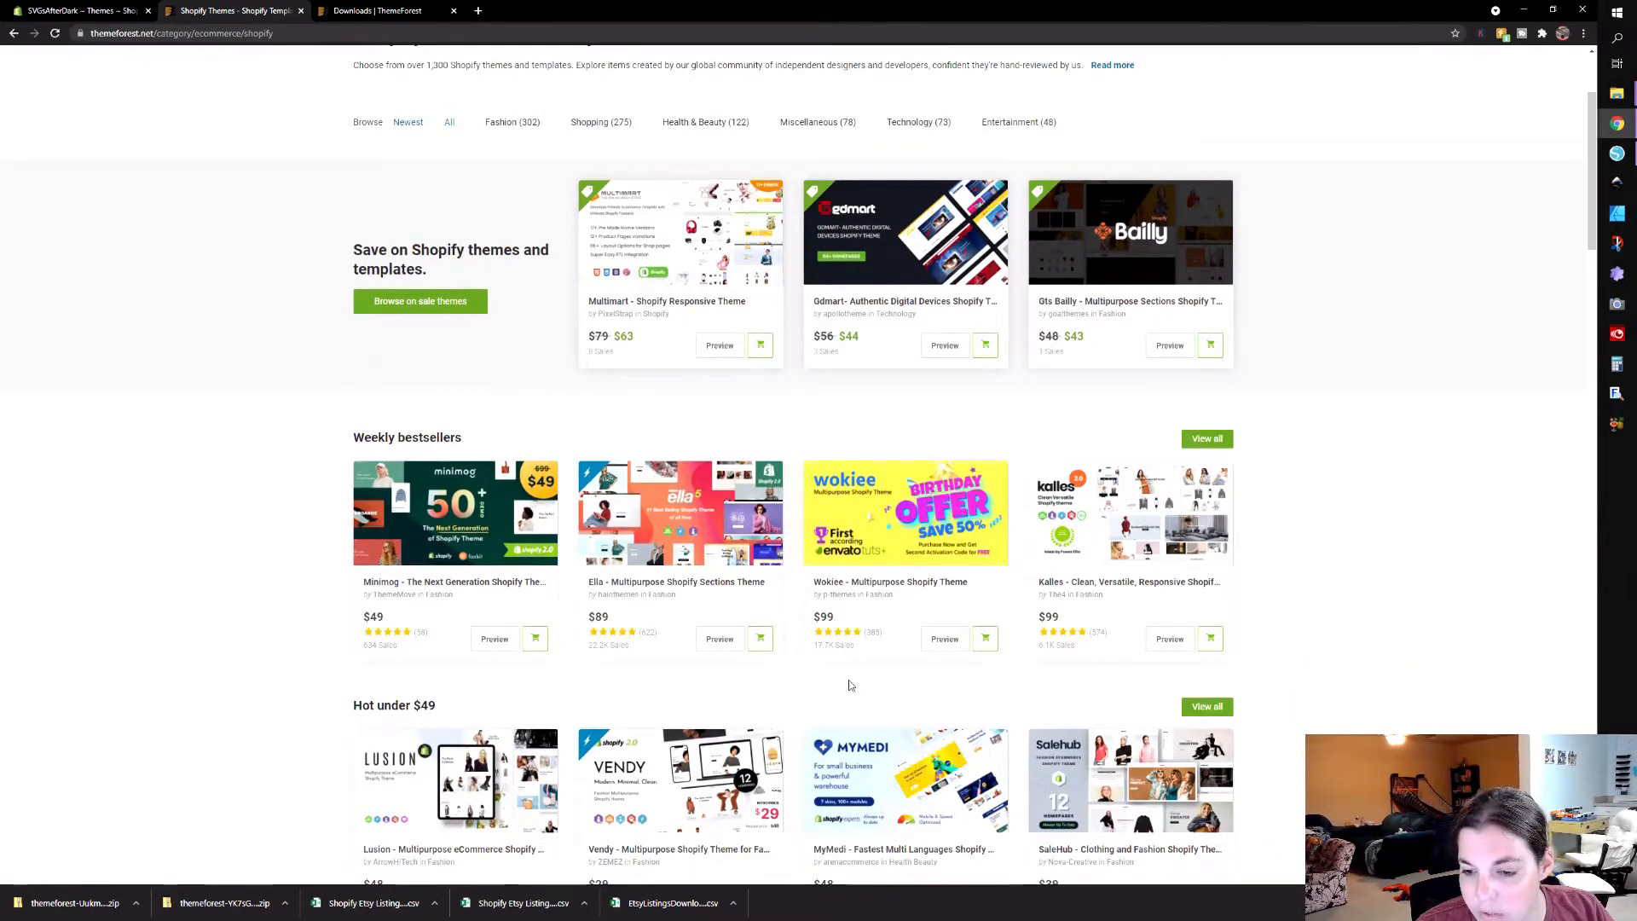
scroll(850, 686, up, 1)
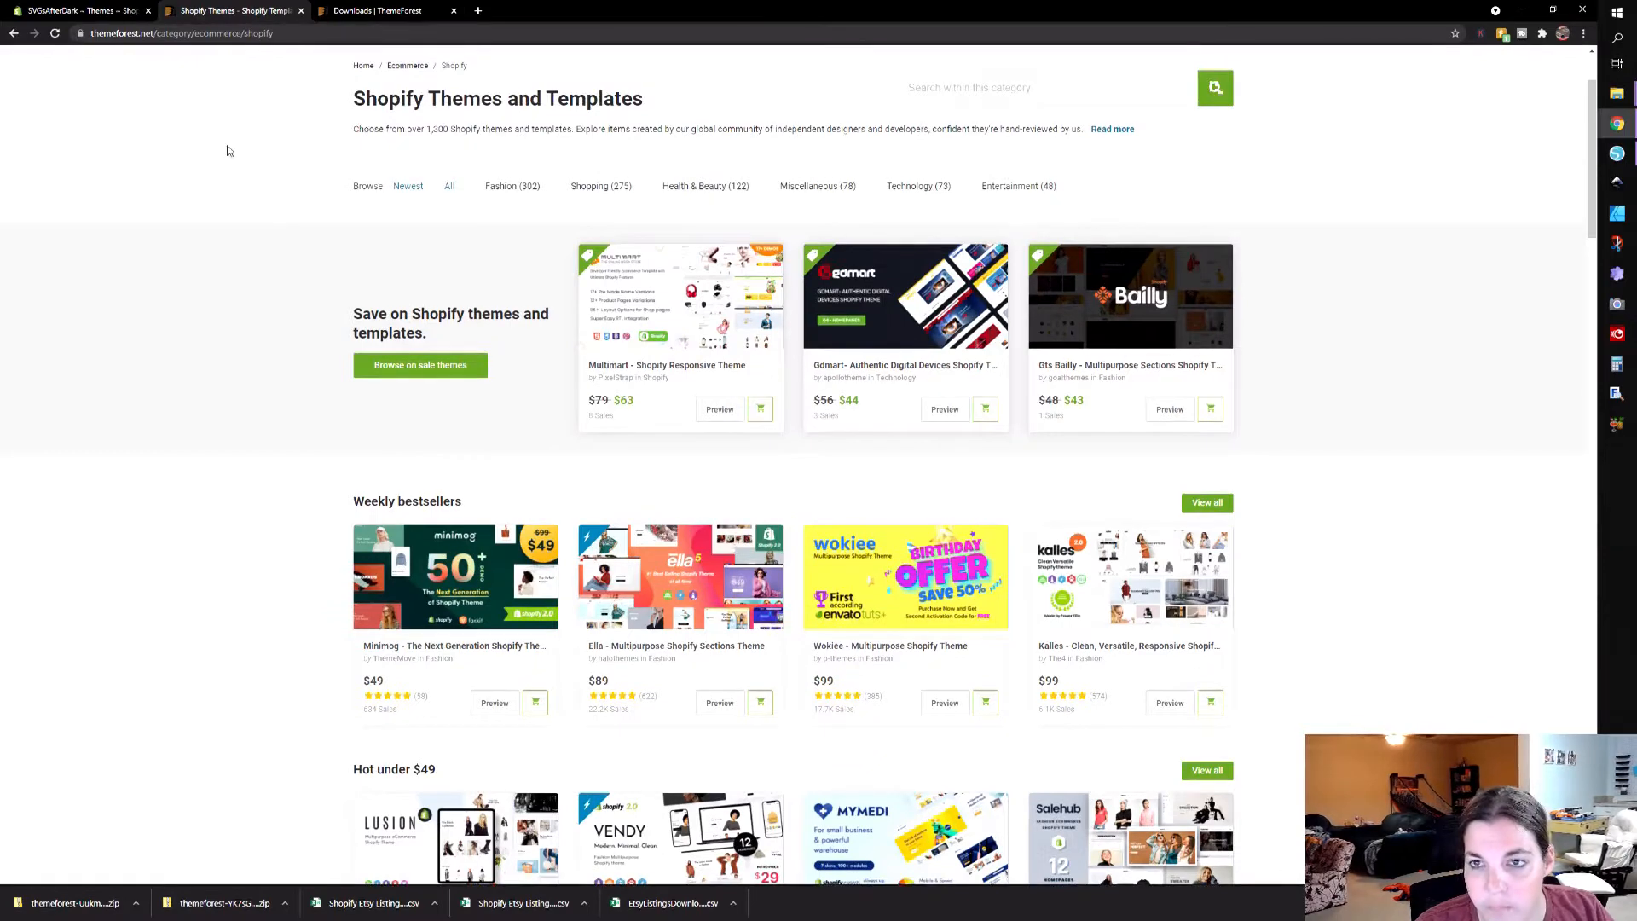
Step: Review the purchased themes on ThemeForest's Downloads page and the theme zip files in the local Shopify Theme folder
click(357, 9)
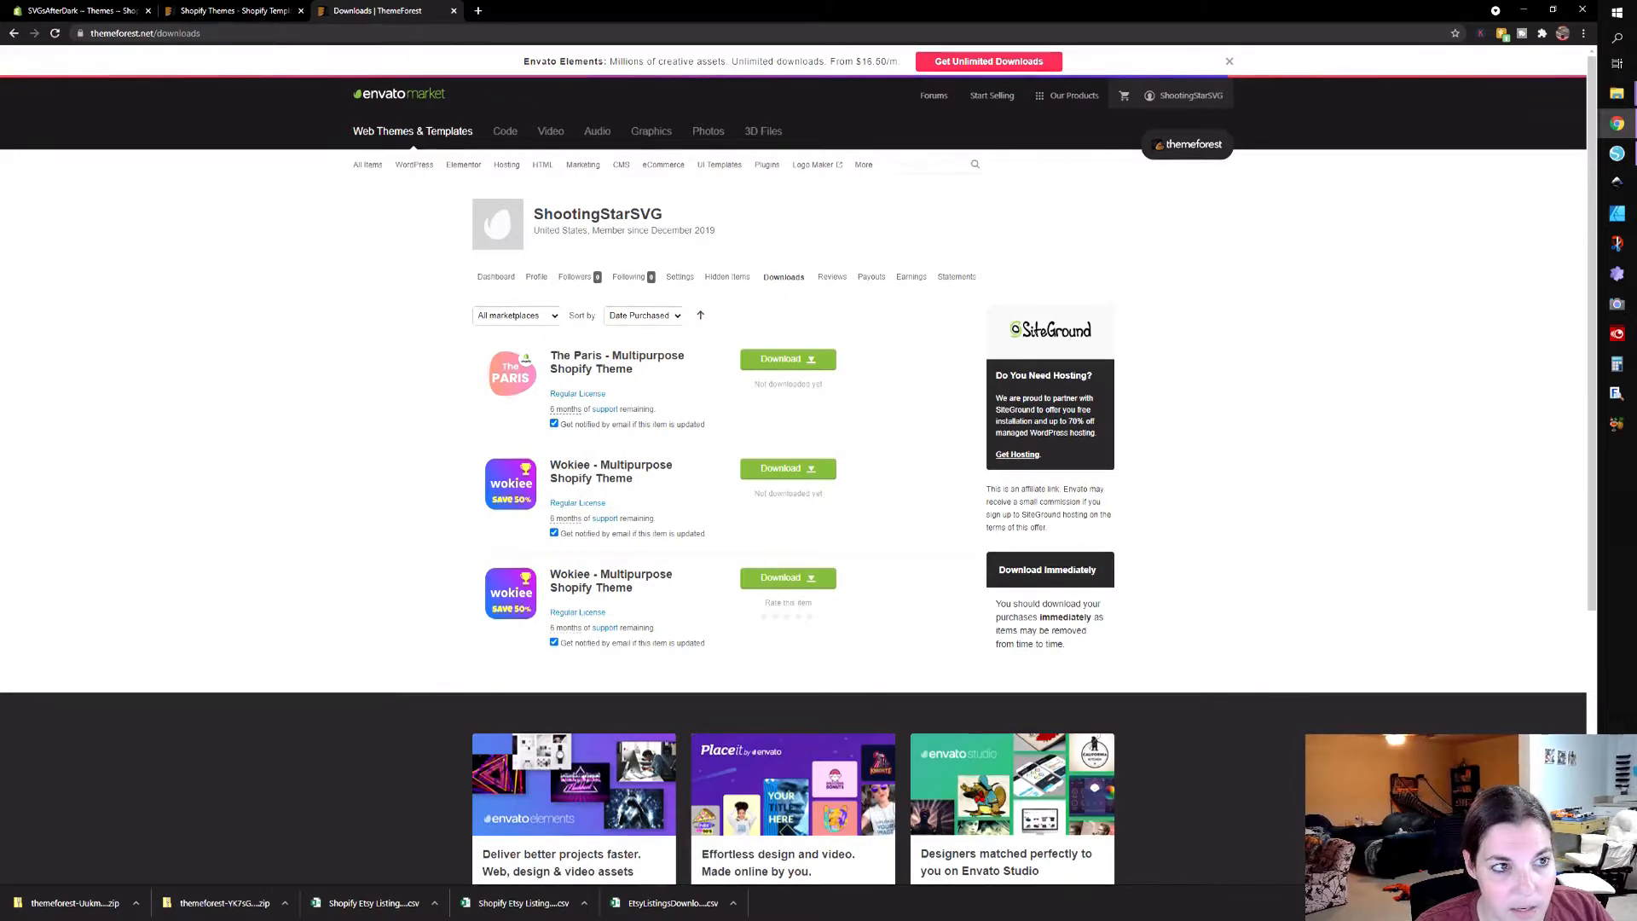
drag(0, 197, 260, 195)
click(391, 346)
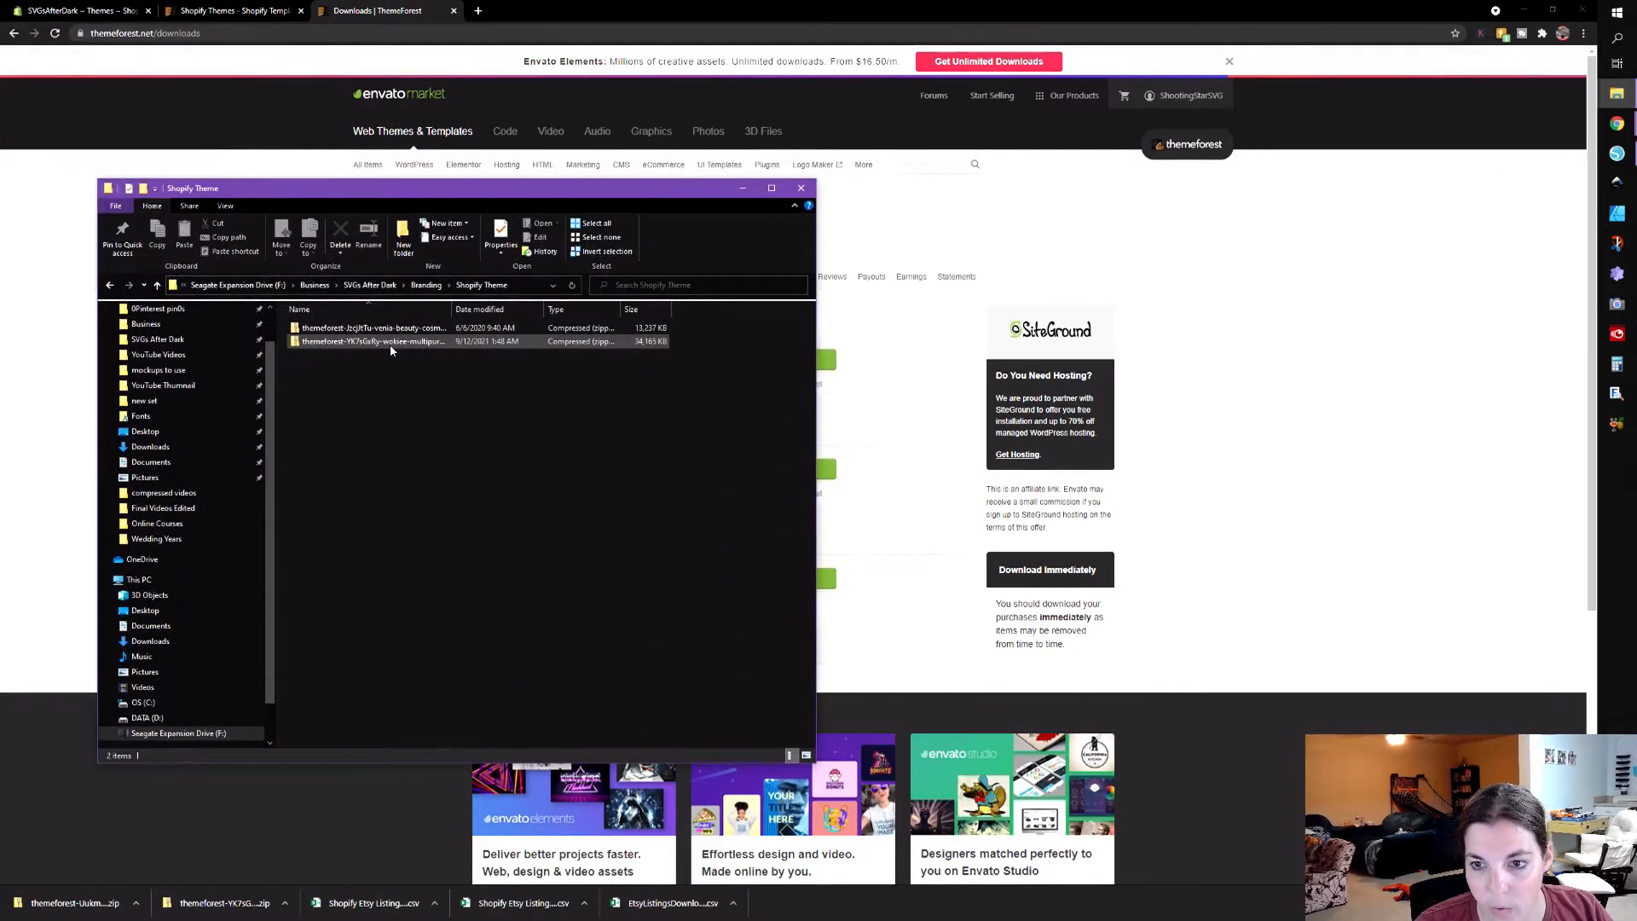
click(382, 332)
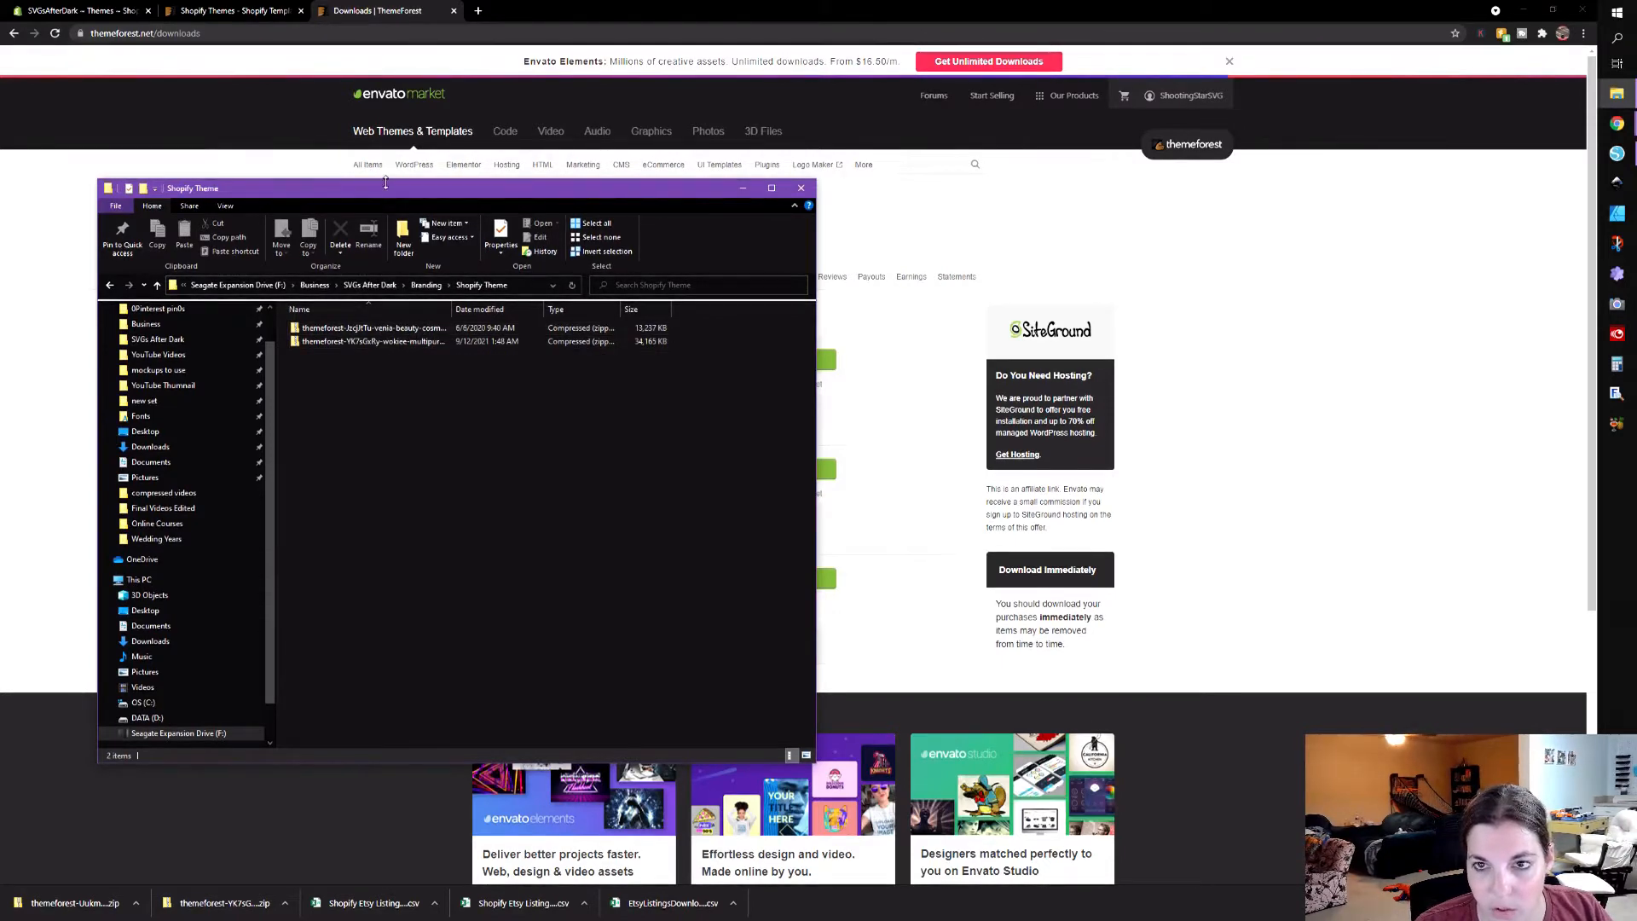
Step: Return to the store's Themes page in Shopify and start adding a theme to the theme library by zip upload
click(116, 10)
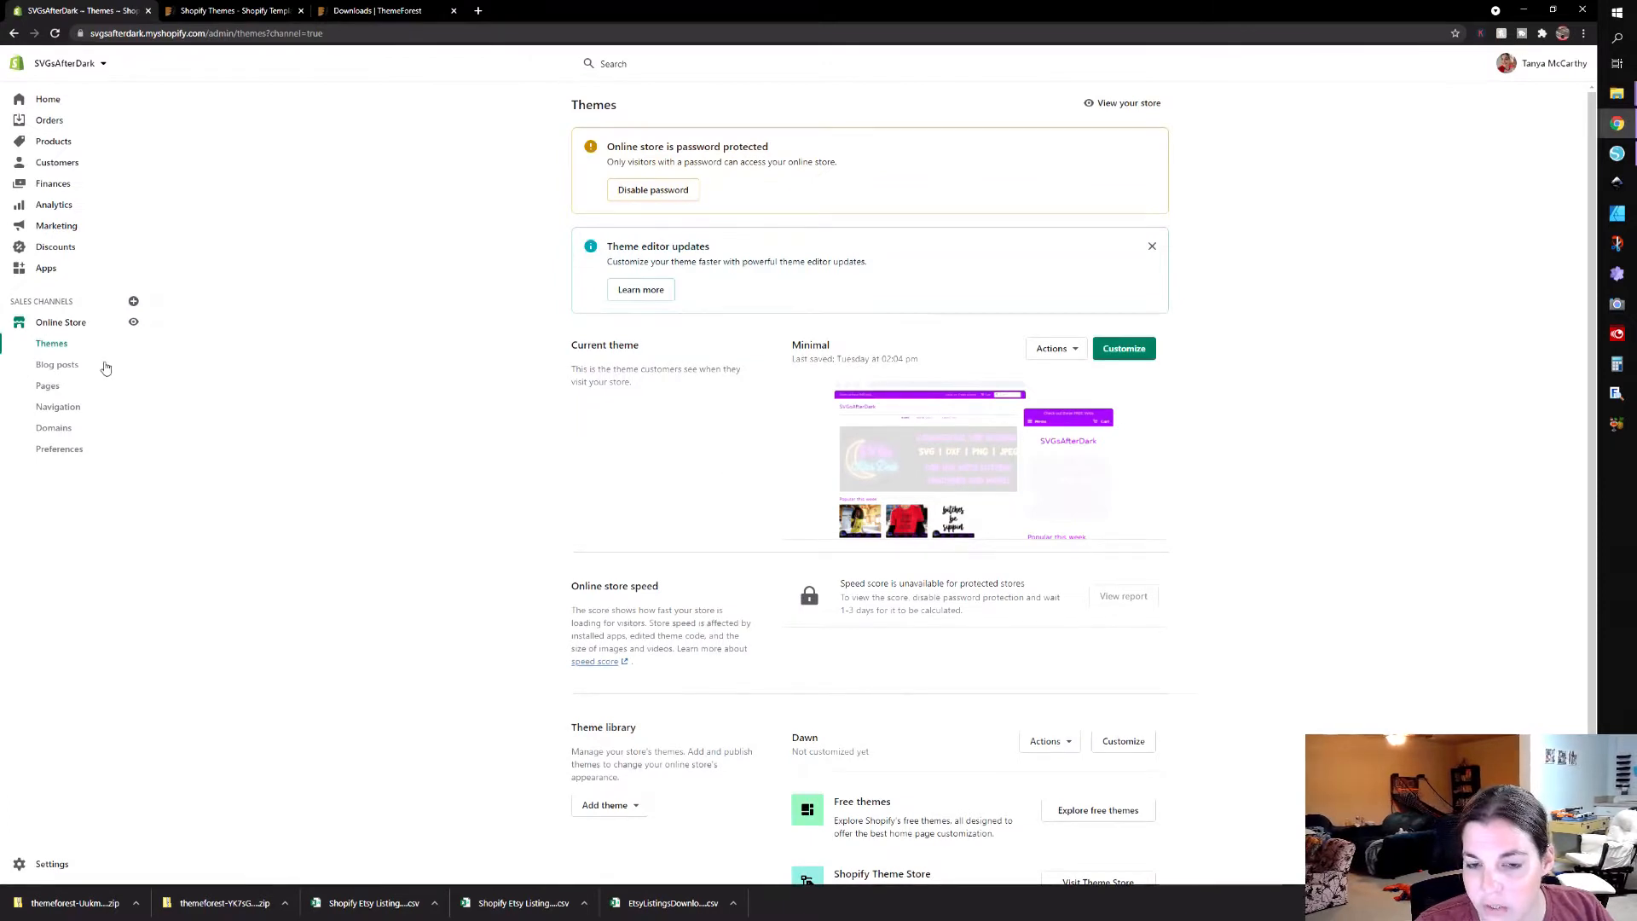
scroll(575, 439, down, 1)
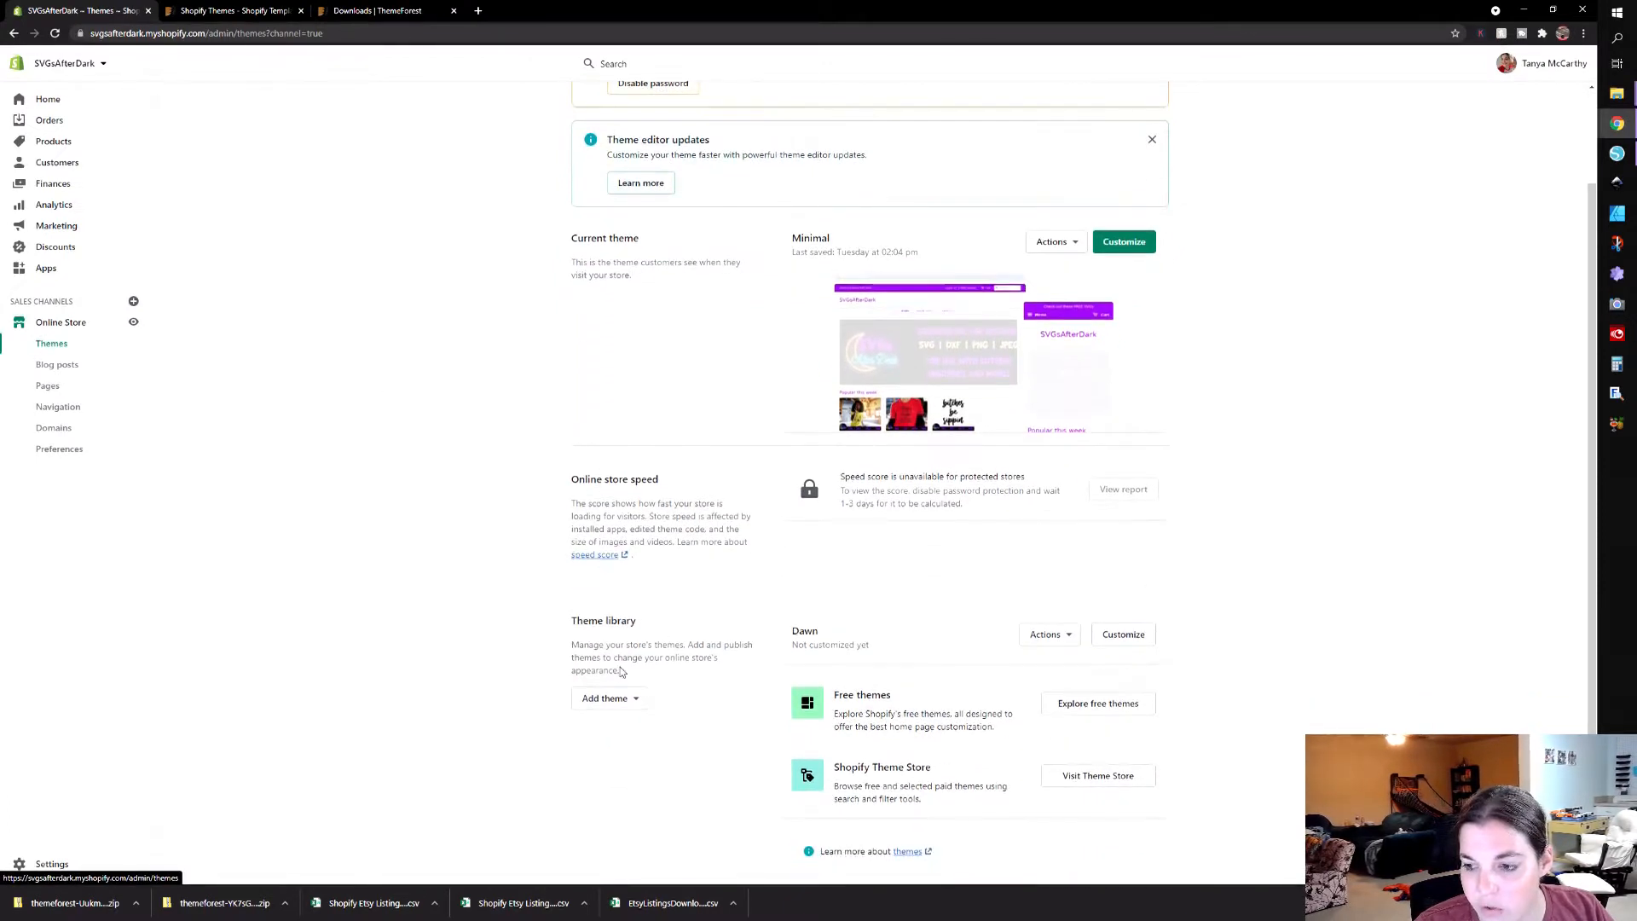
click(607, 704)
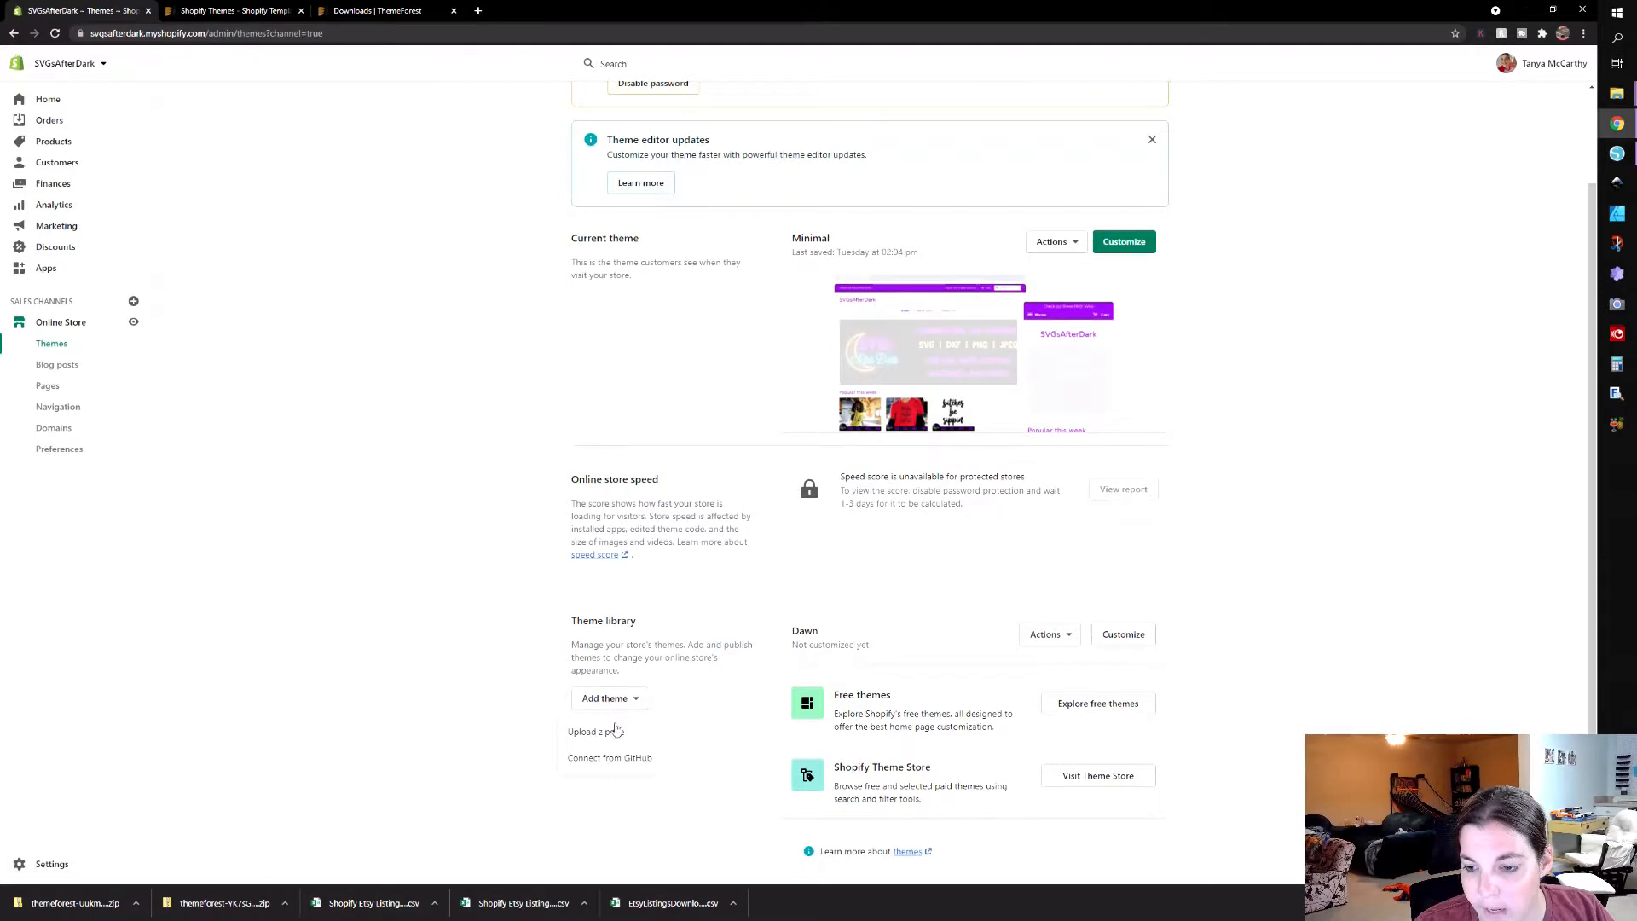
click(618, 733)
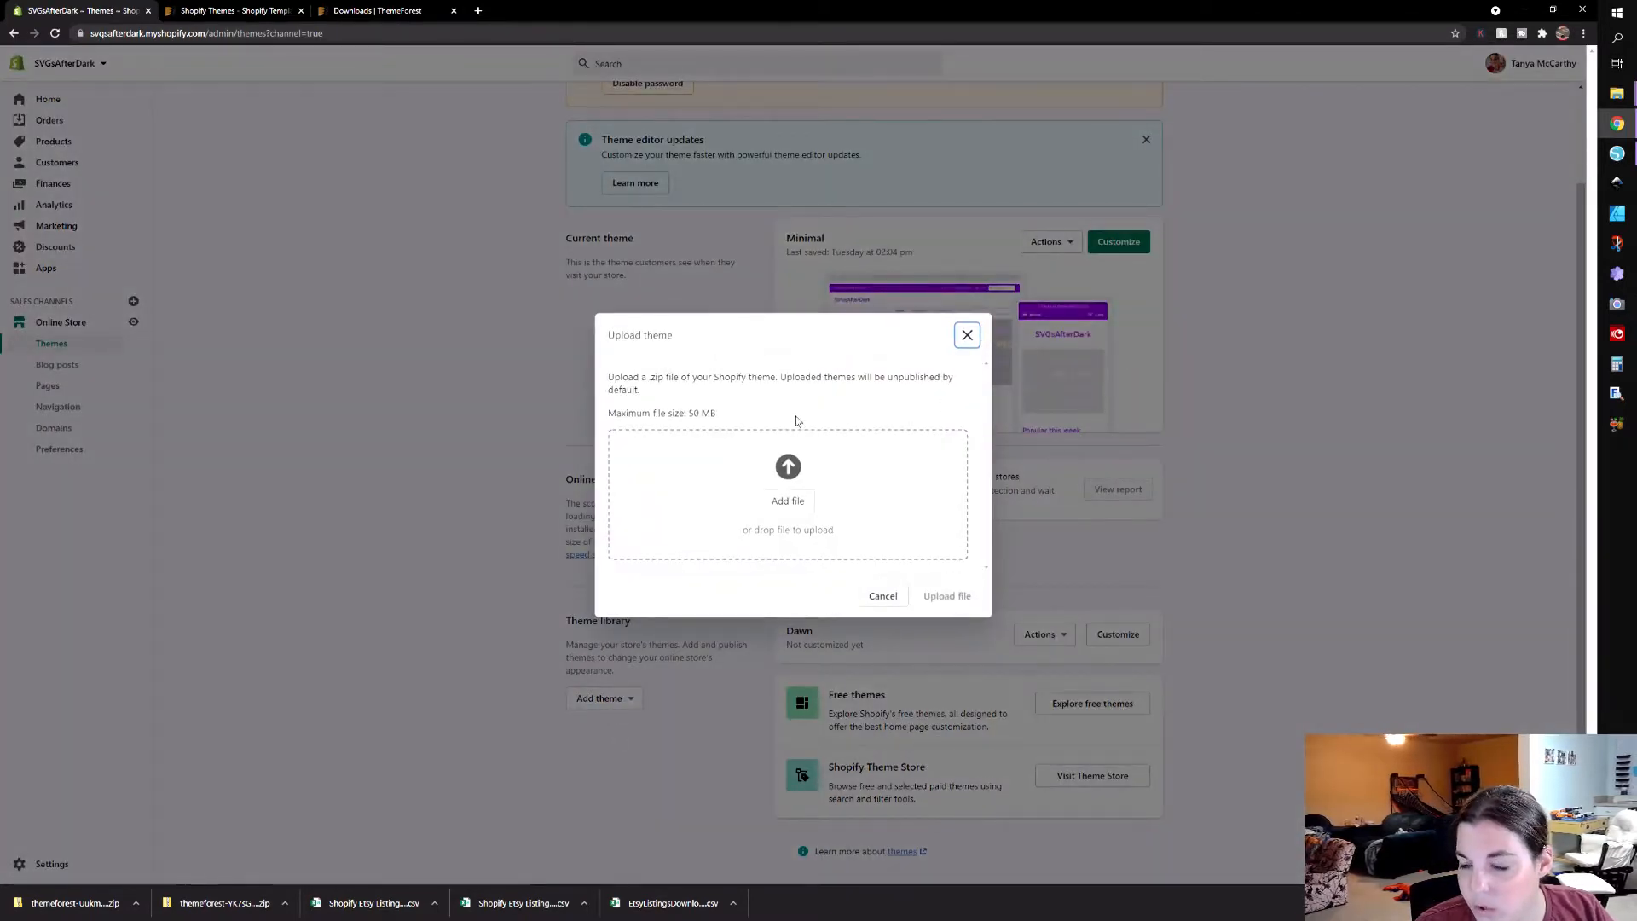
Step: Extract the Wokiee package in the Shopify Theme folder and upload its Install-me-wokiee-v-2-1-0-shopify-2-0 zip to the theme library
mouse_move(1615, 87)
click(1532, 94)
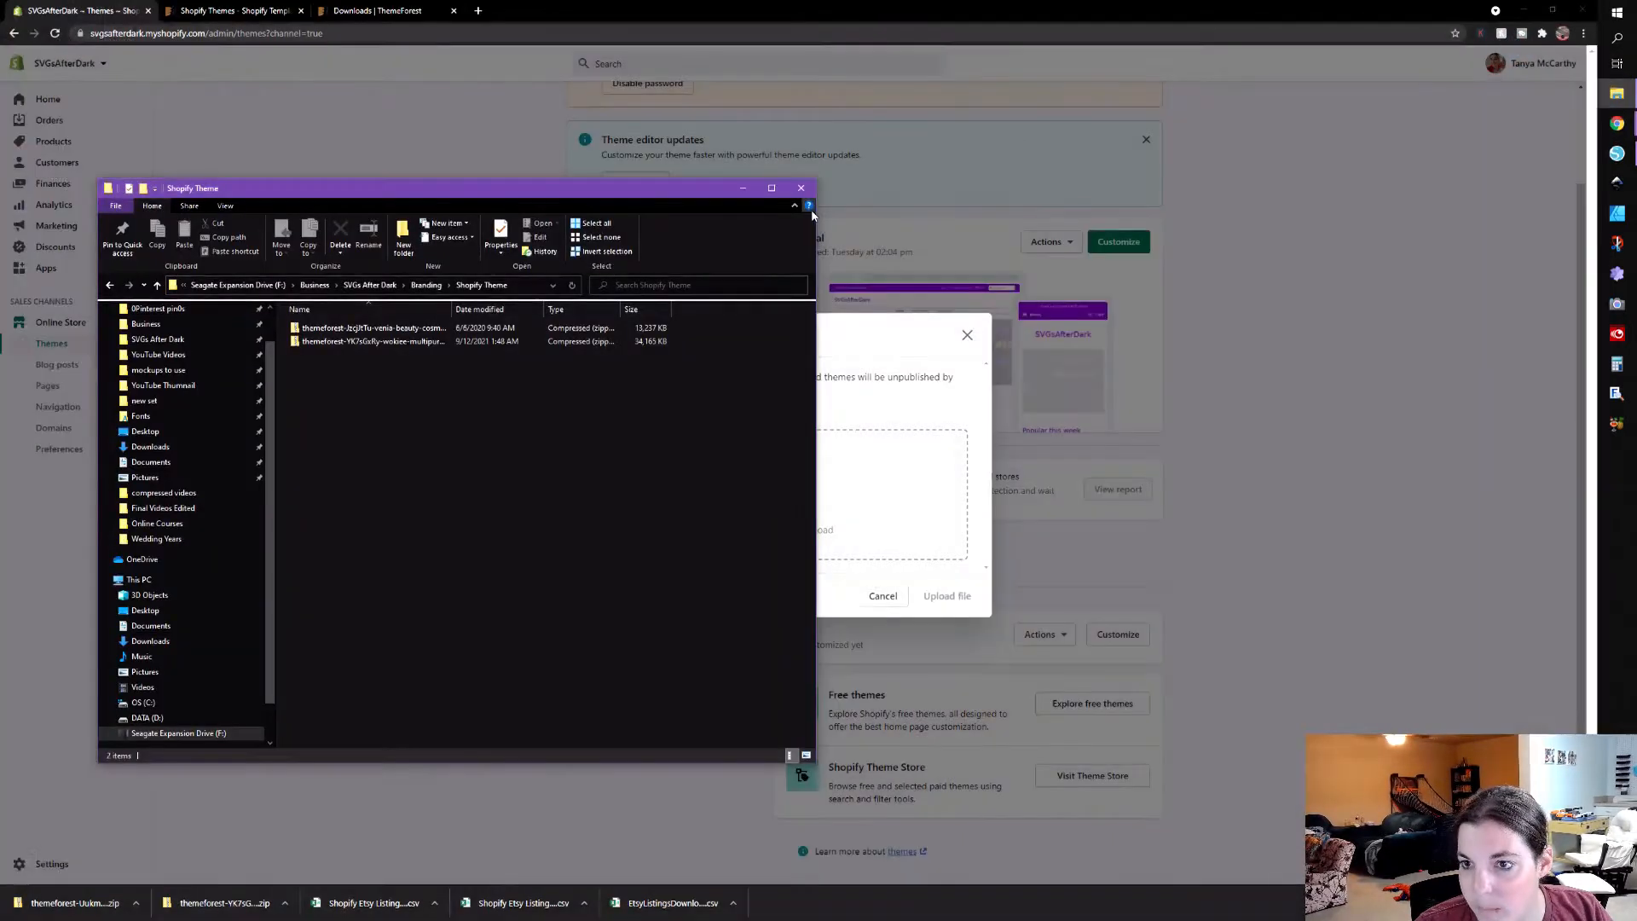
drag(651, 196, 468, 190)
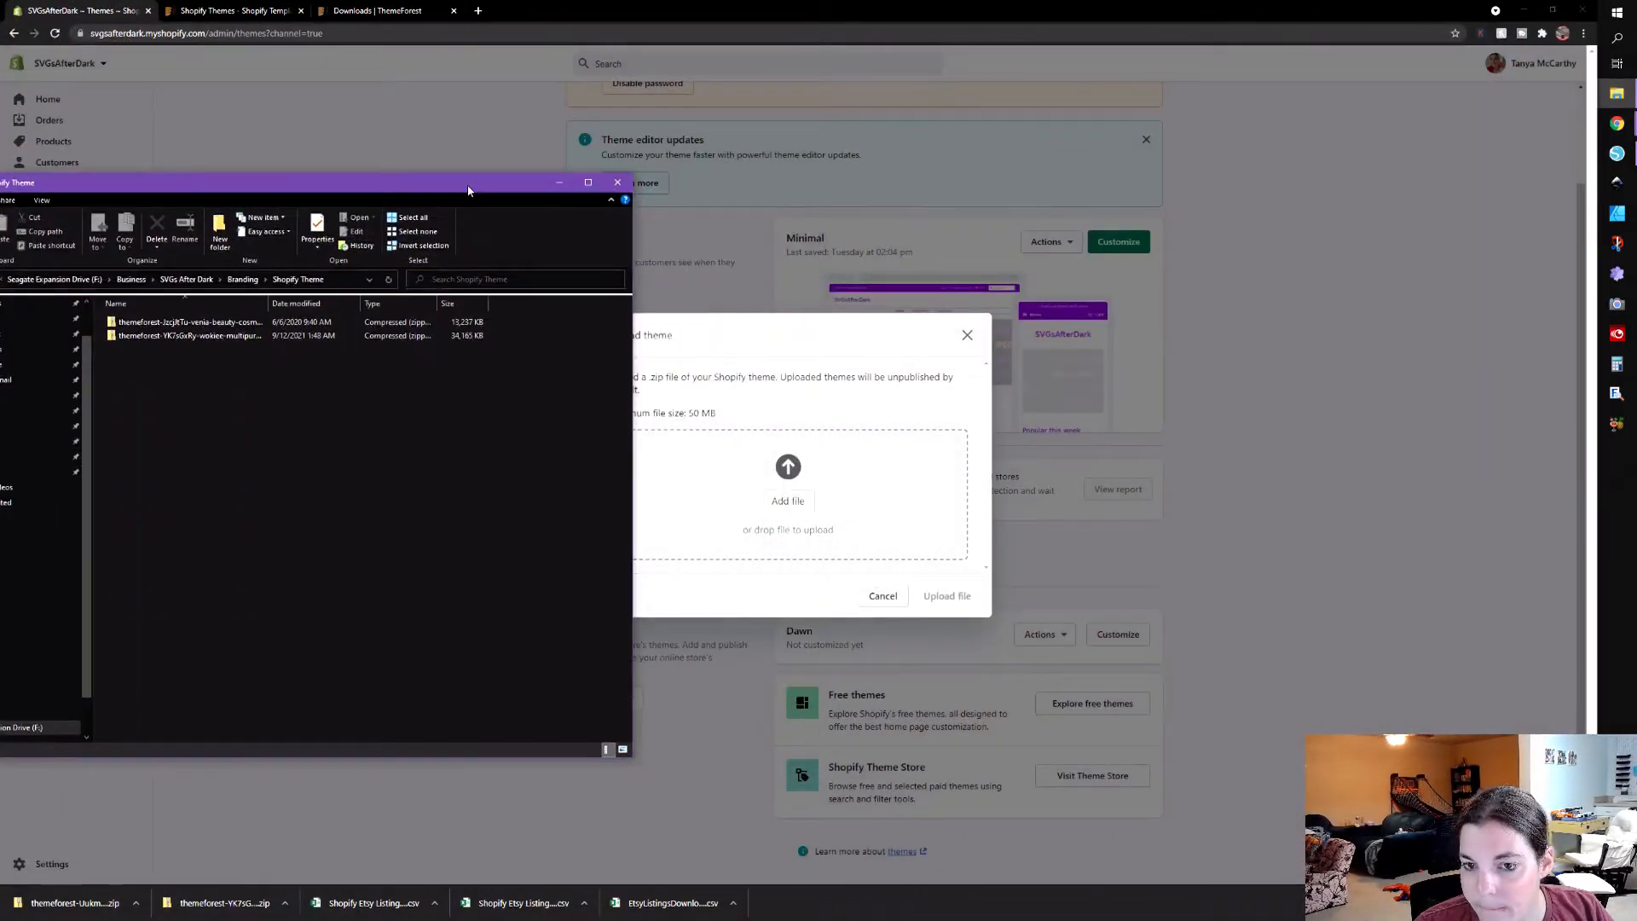
right_click(171, 337)
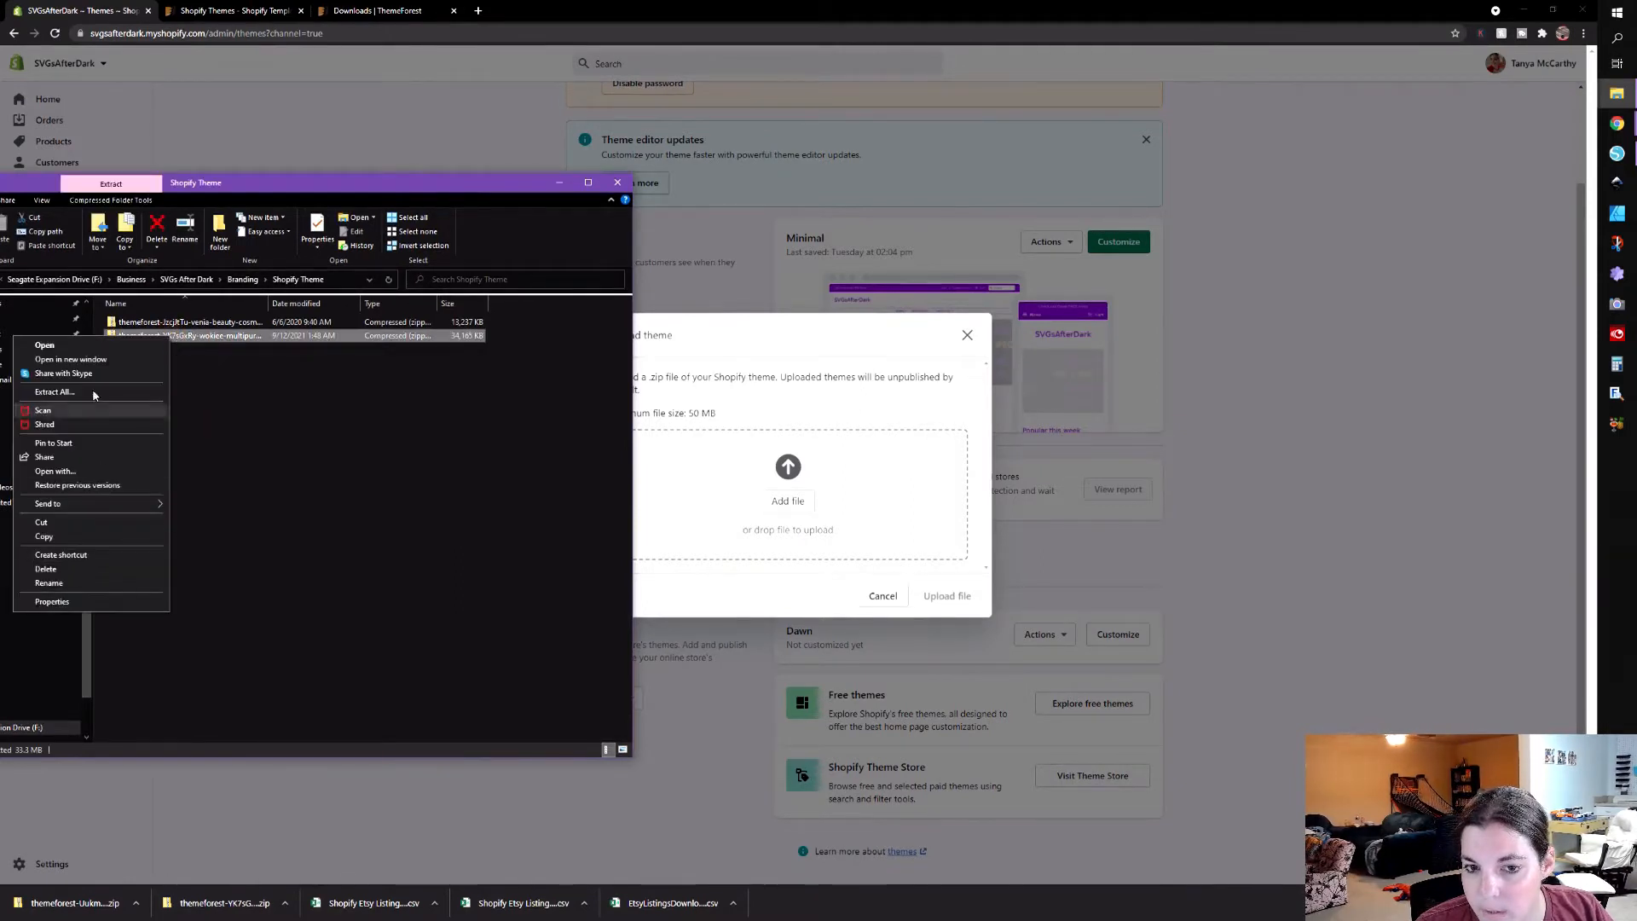
double_click(215, 321)
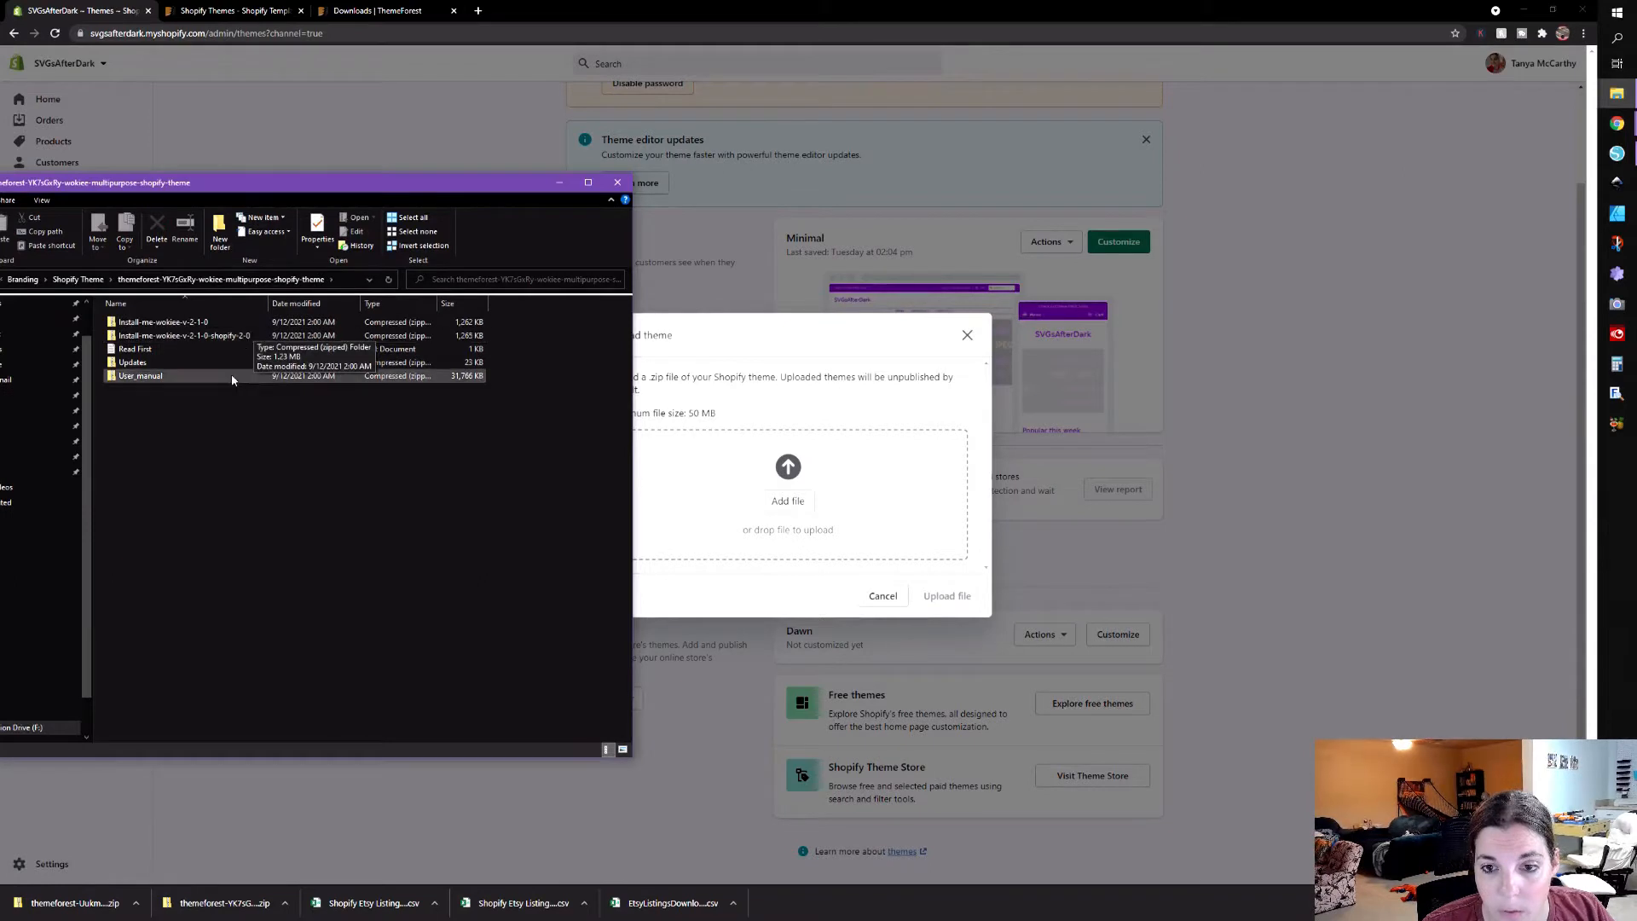
drag(228, 337, 724, 505)
click(952, 599)
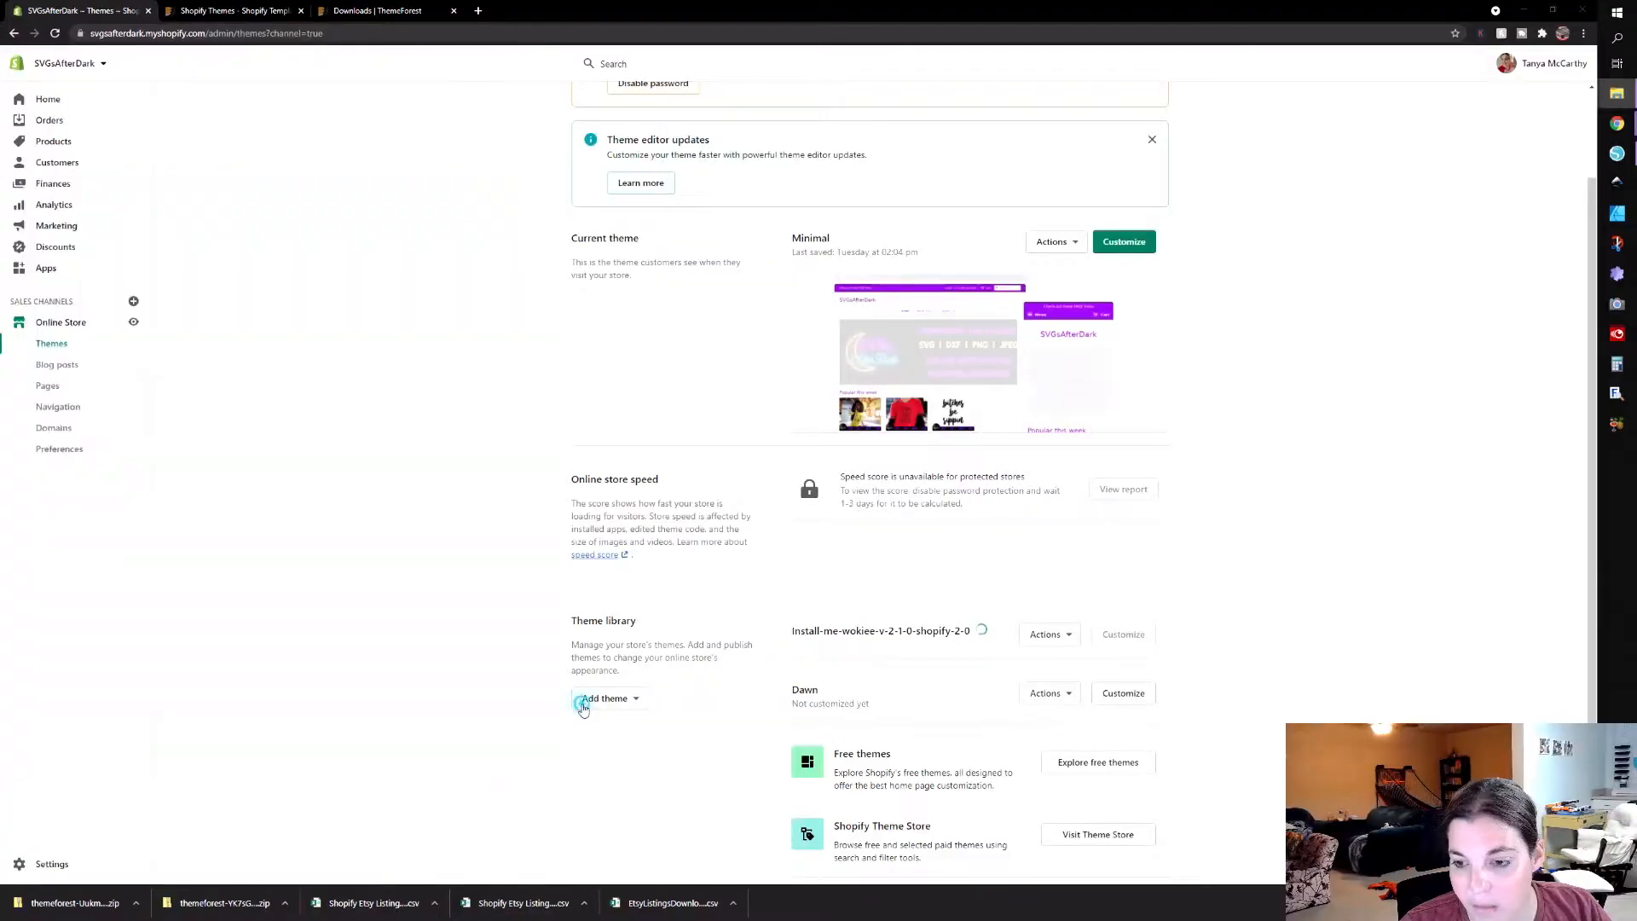
Step: Try to upload the complete, unextracted Wokiee multipurpose Shopify theme zip from the Shopify Theme folder to the theme library
click(585, 710)
click(588, 733)
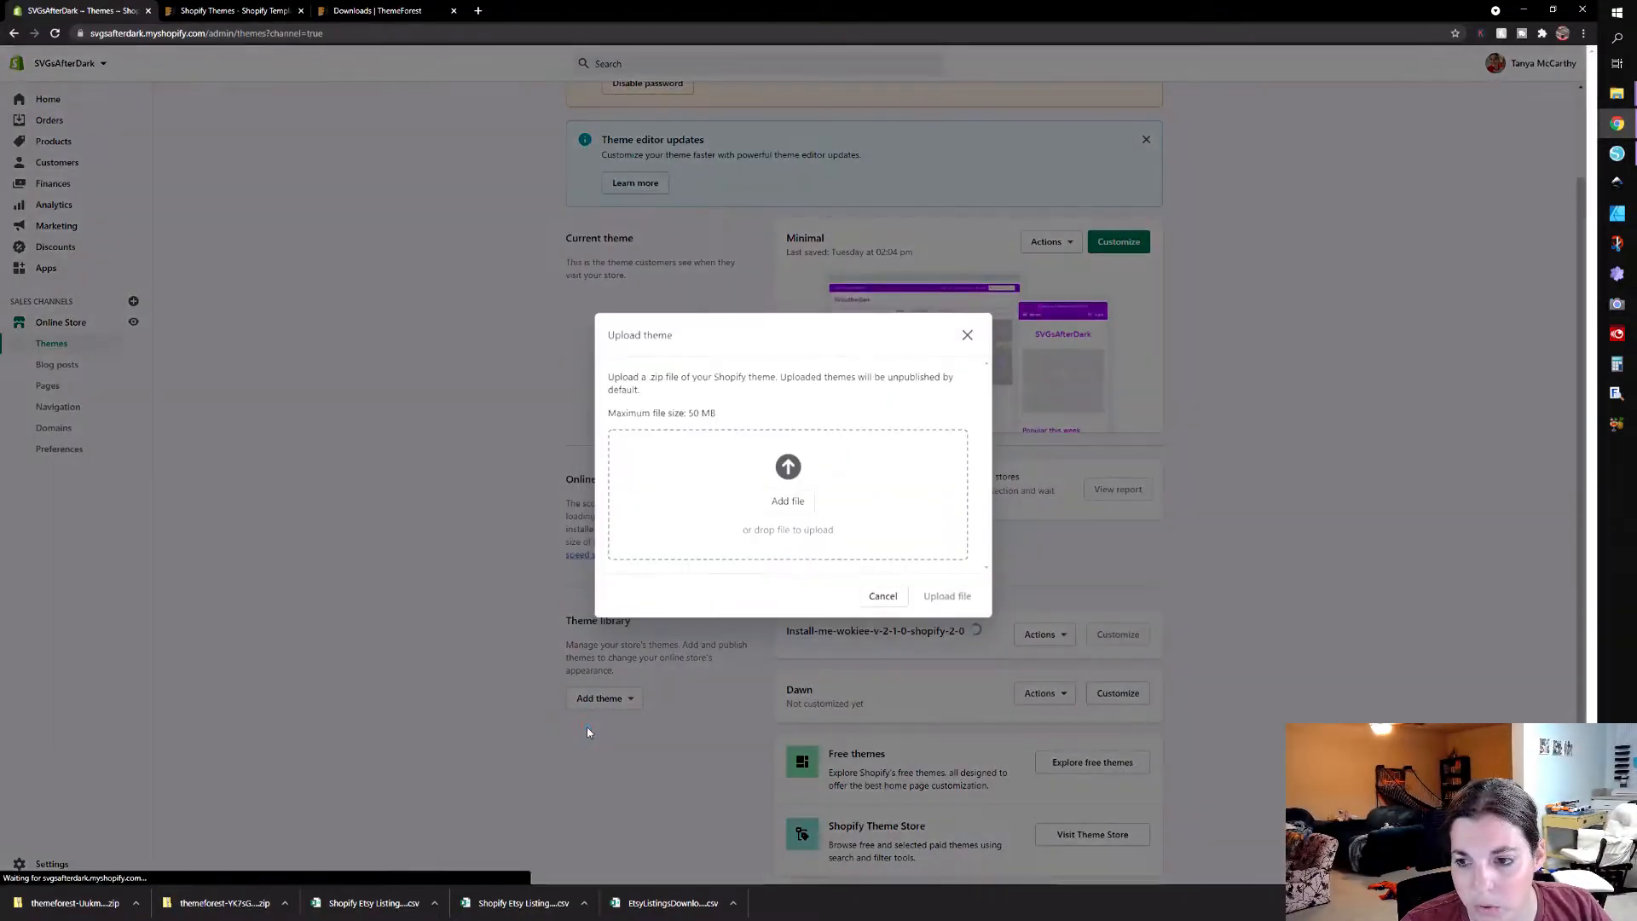
key(alt+Tab)
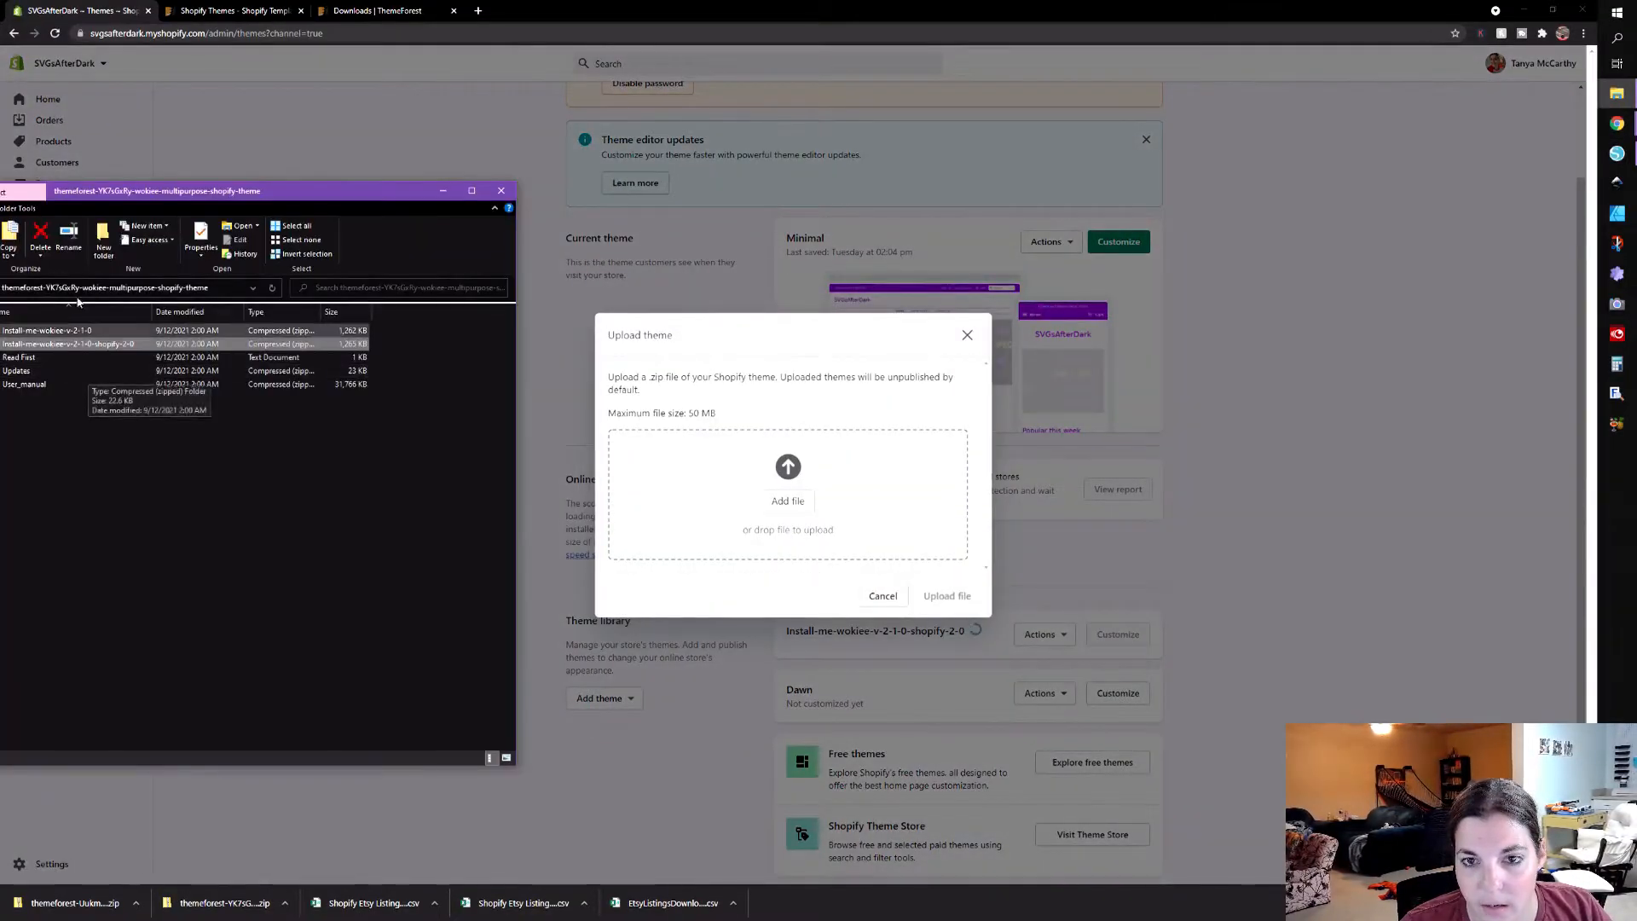
drag(128, 199, 283, 186)
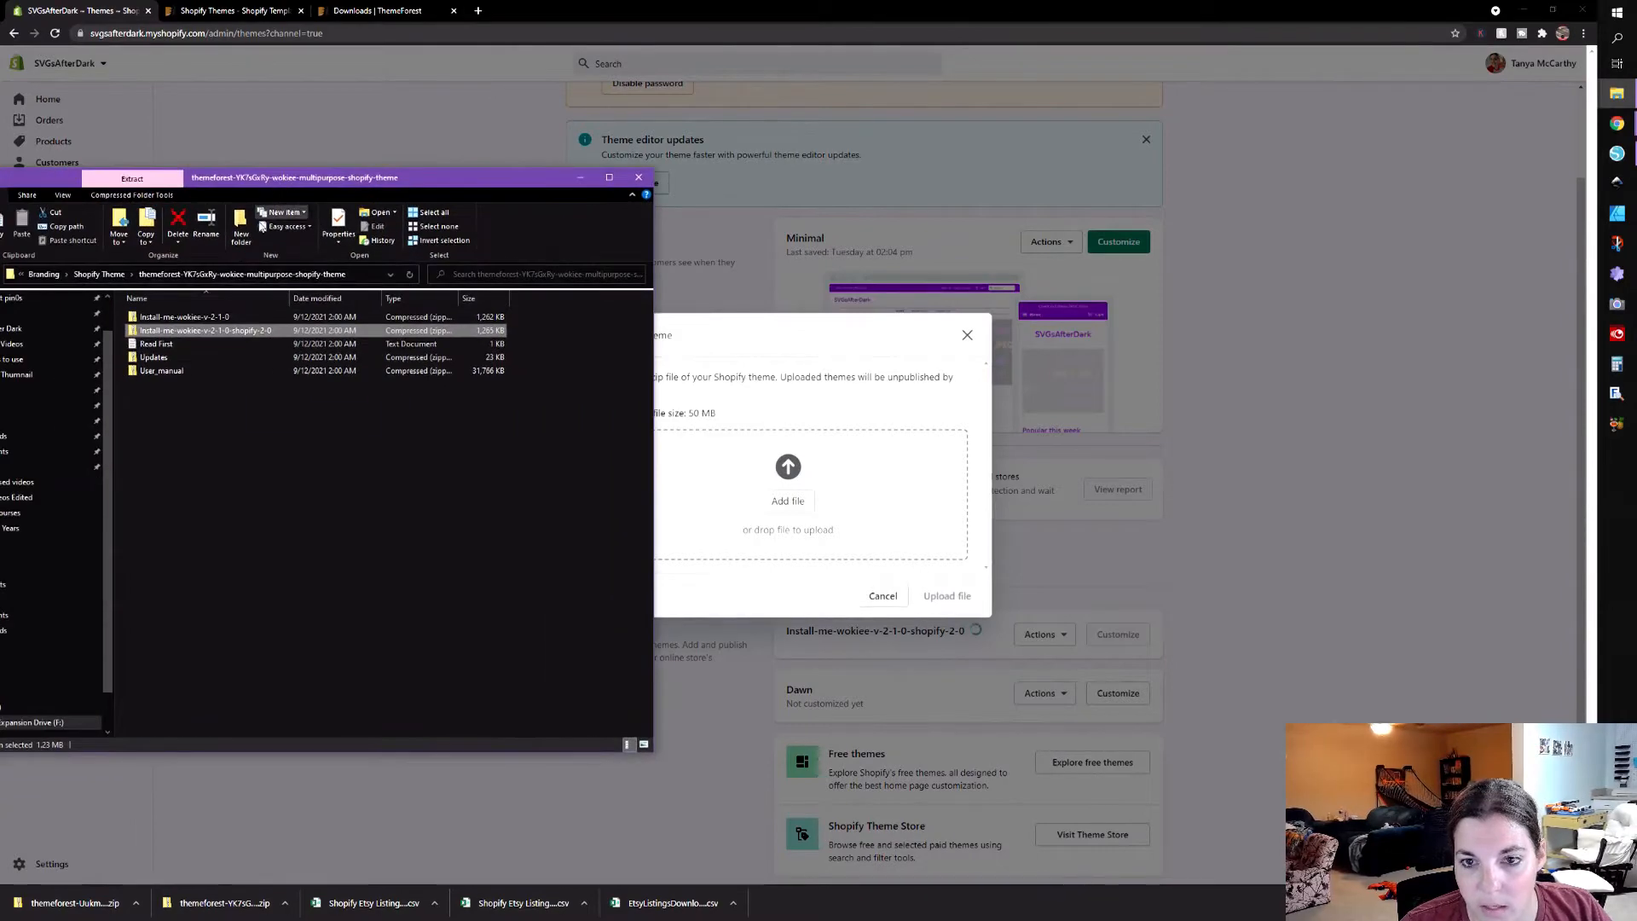
click(94, 275)
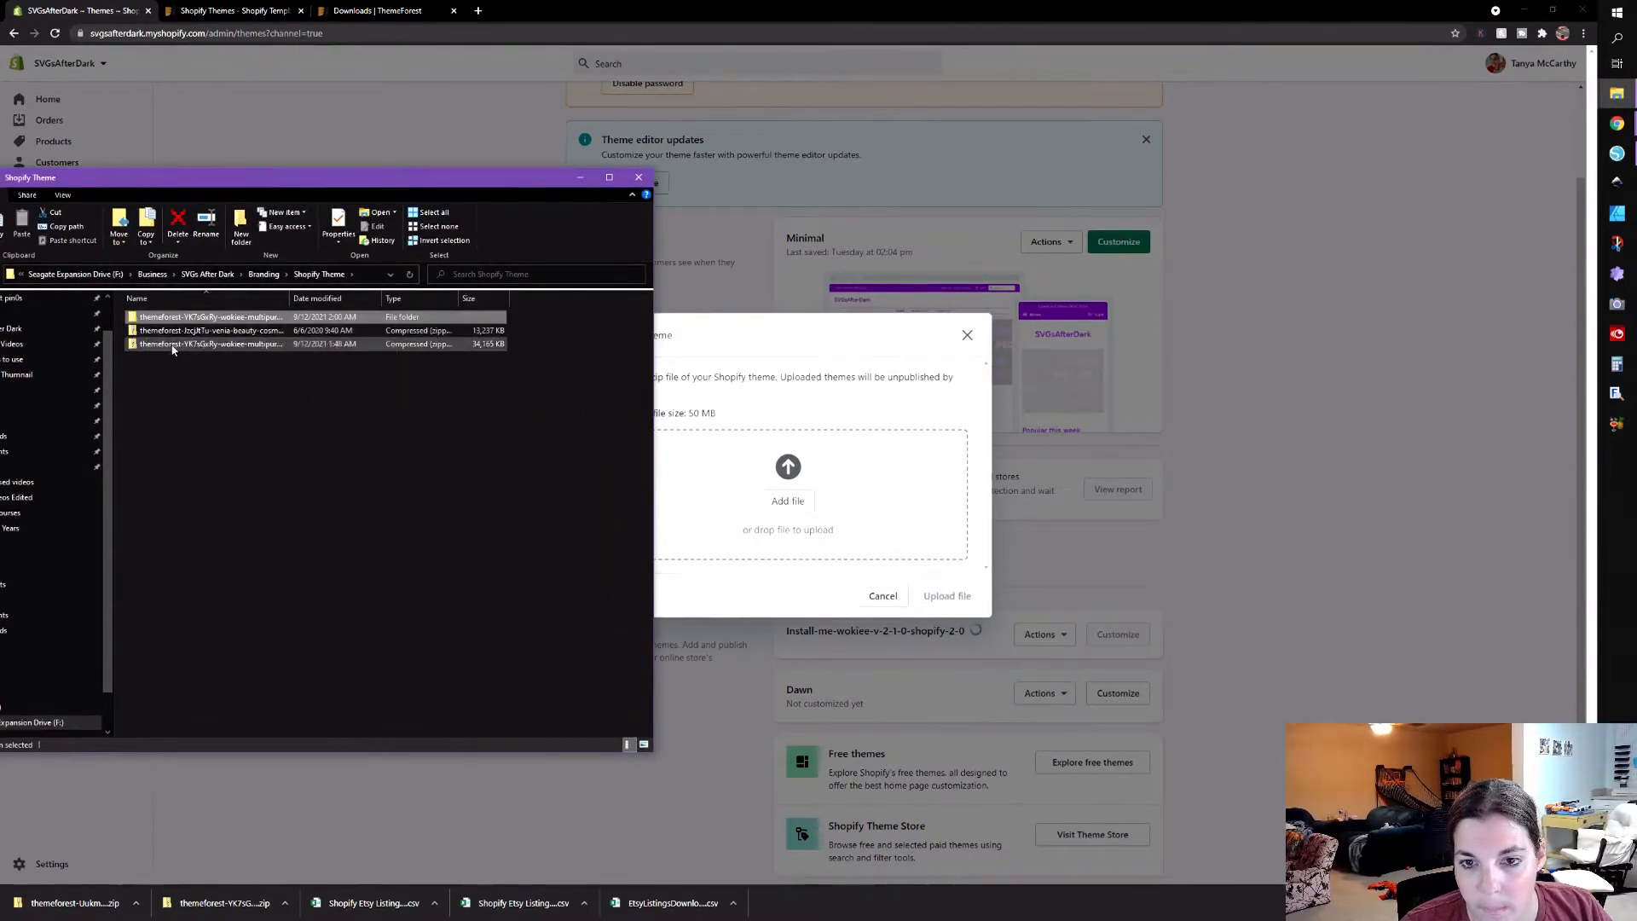
drag(193, 350, 673, 481)
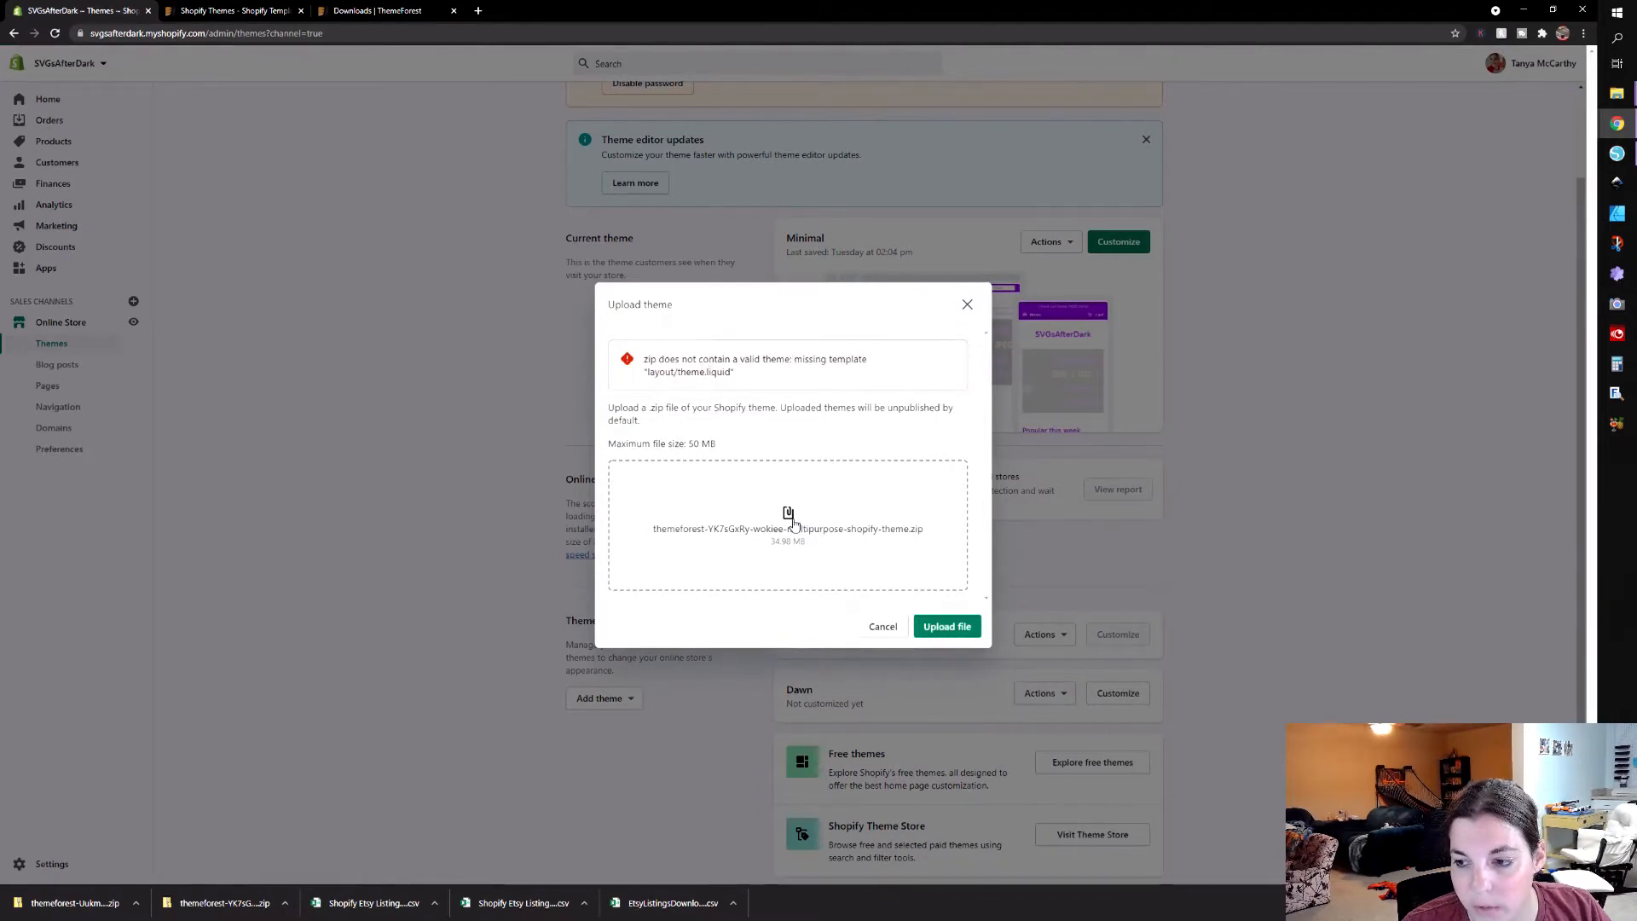
click(944, 629)
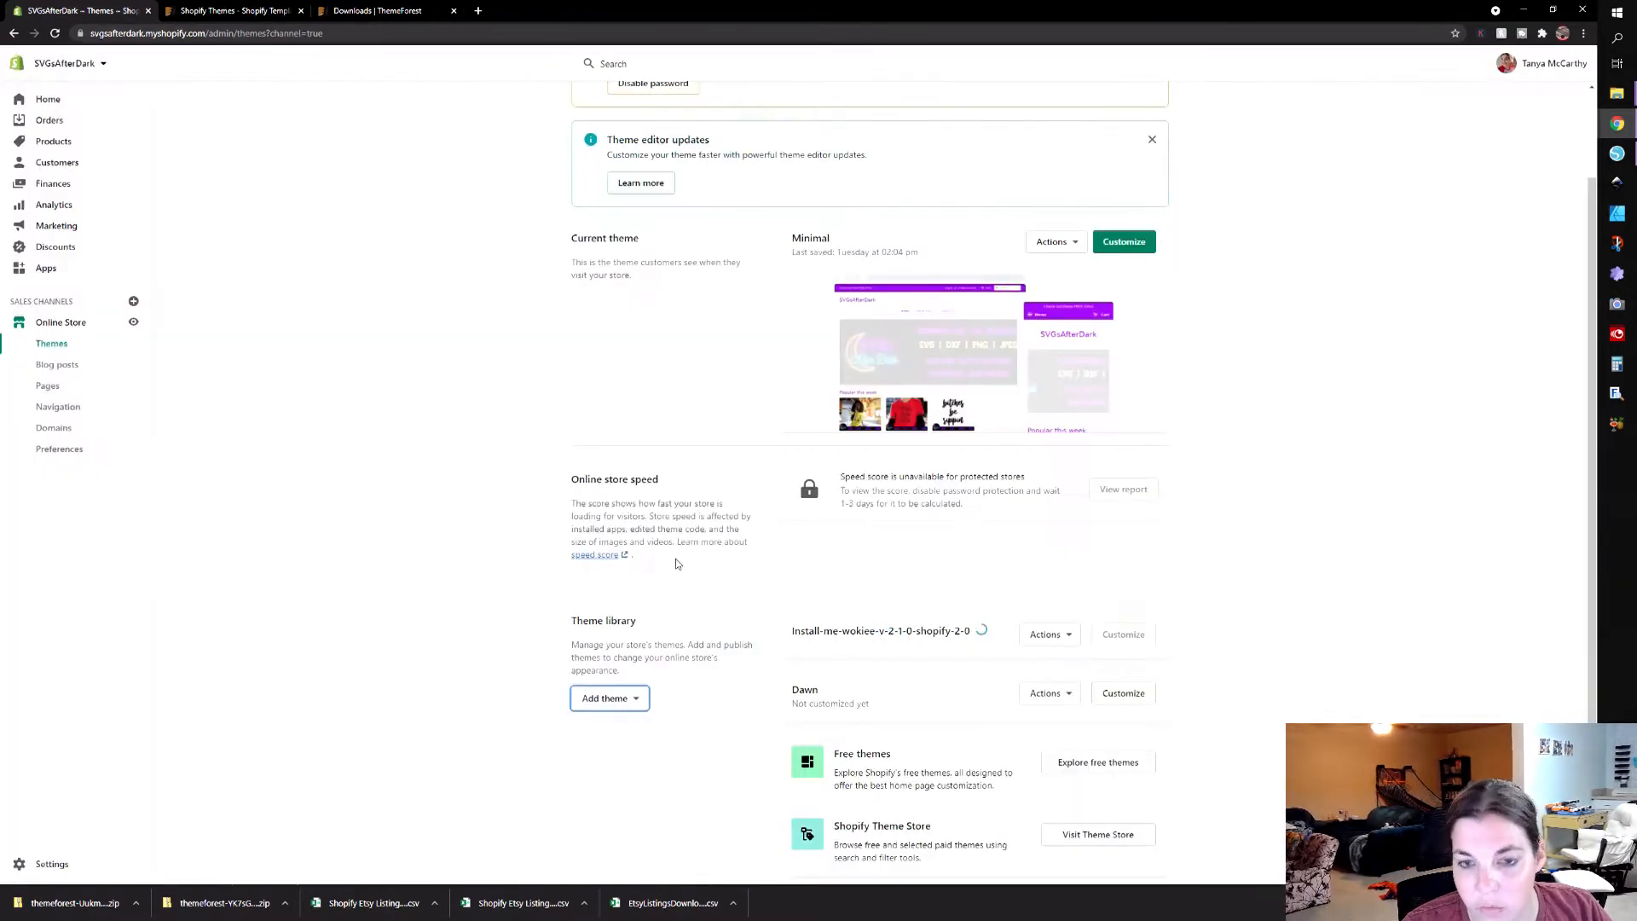
Step: Try to upload the complete, unextracted Venia beauty cosmetics shop responsive Shopify theme zip to the theme library
key(alt+Tab)
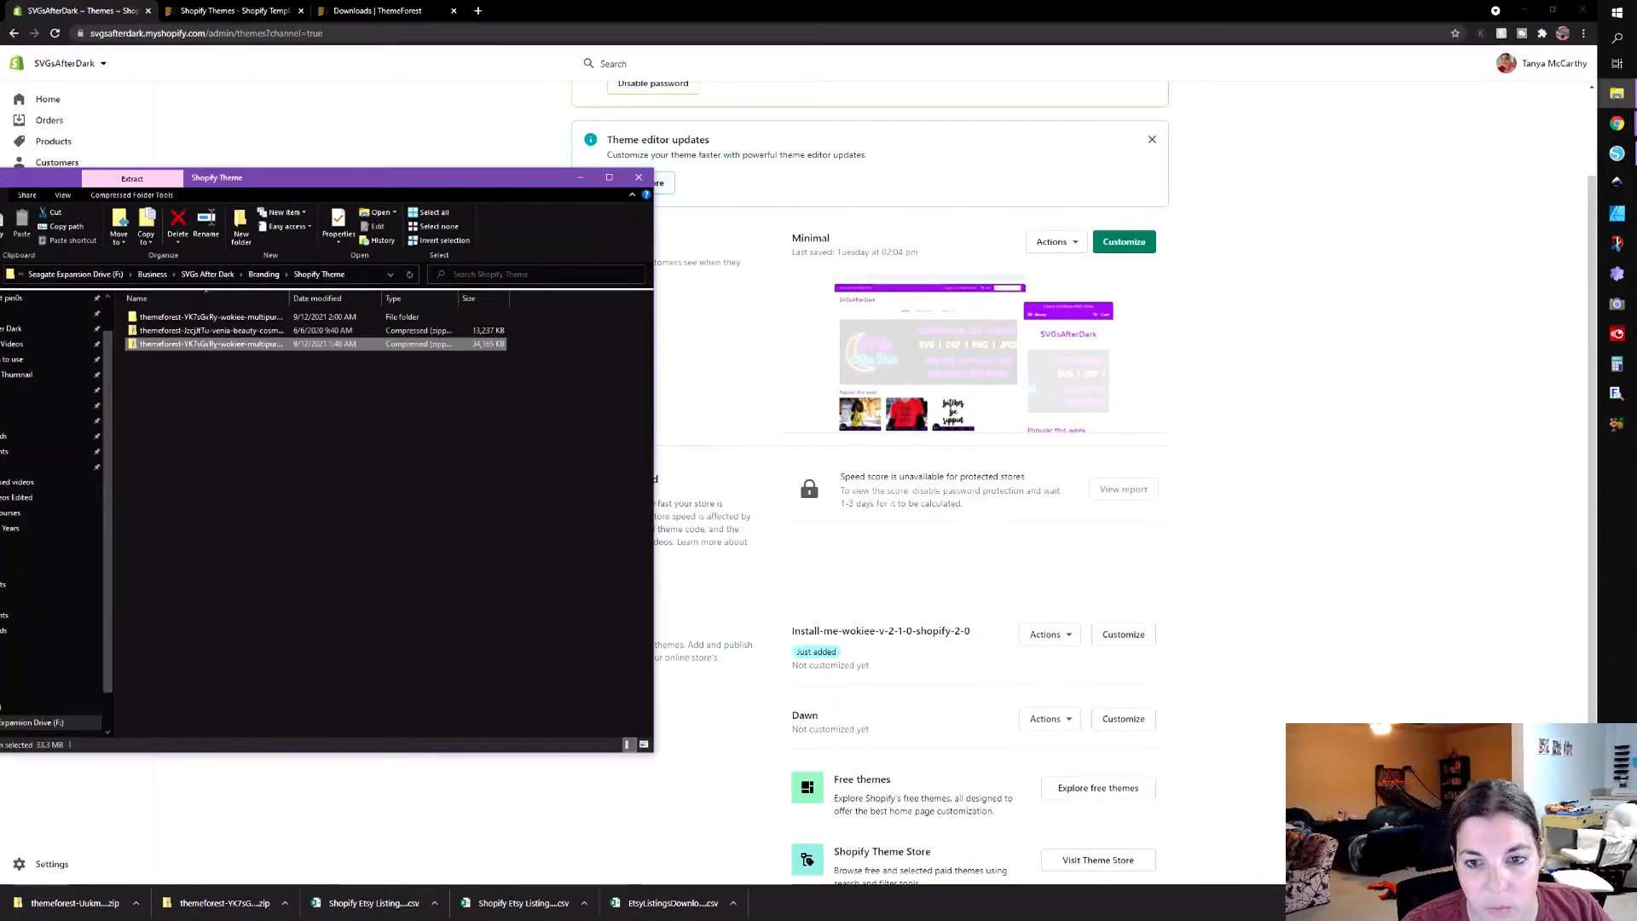
drag(394, 189, 238, 207)
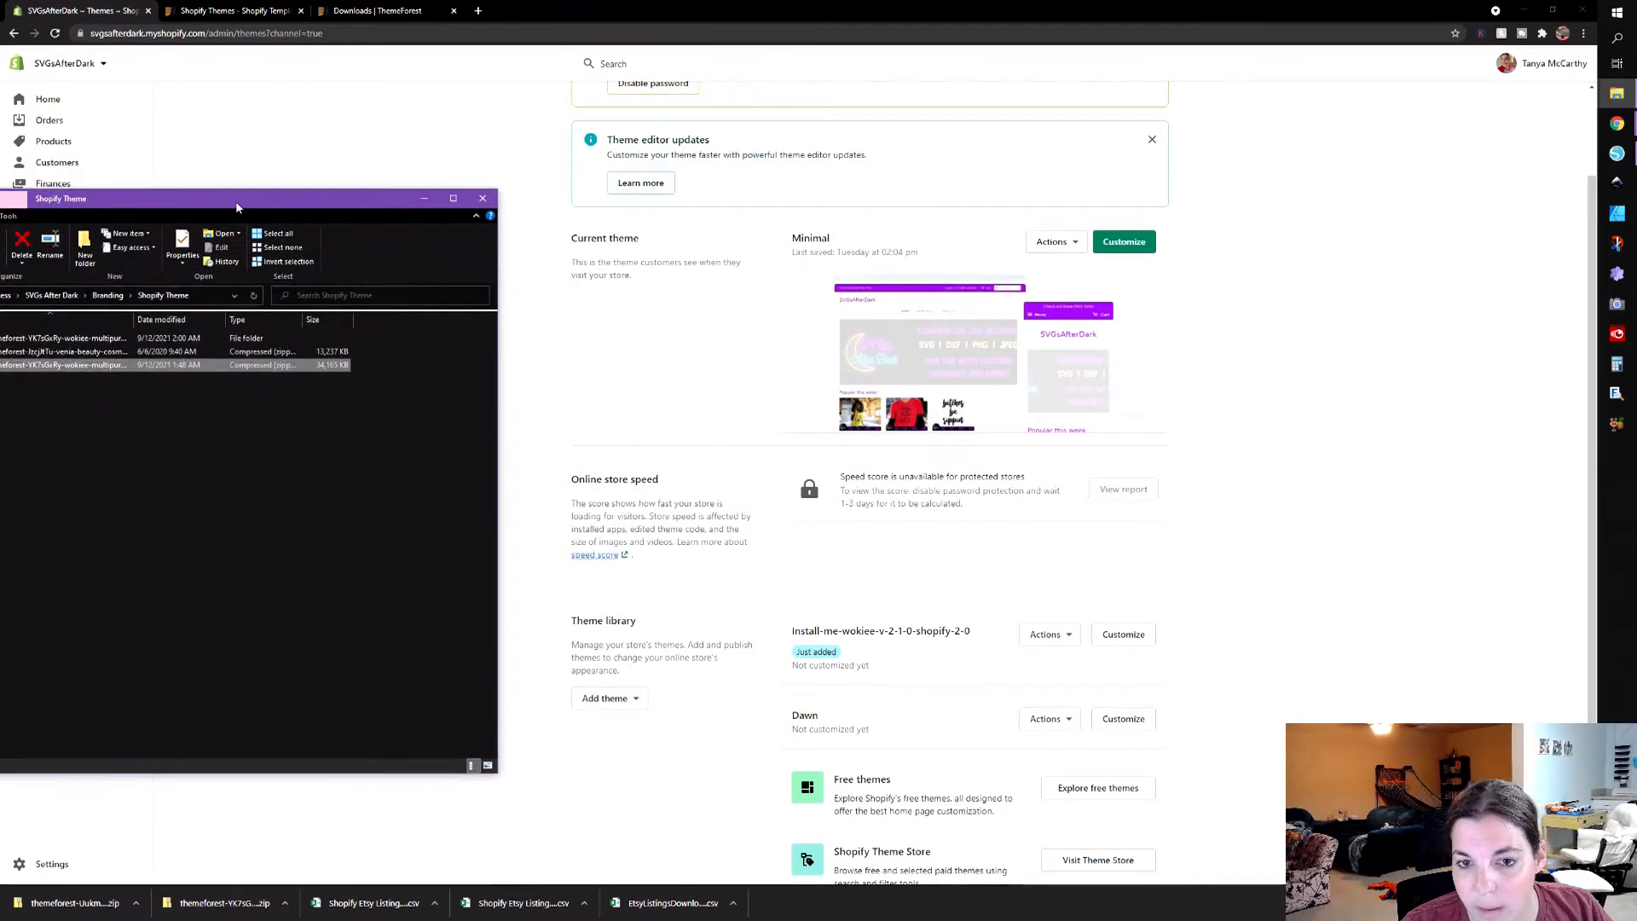
click(615, 700)
click(616, 732)
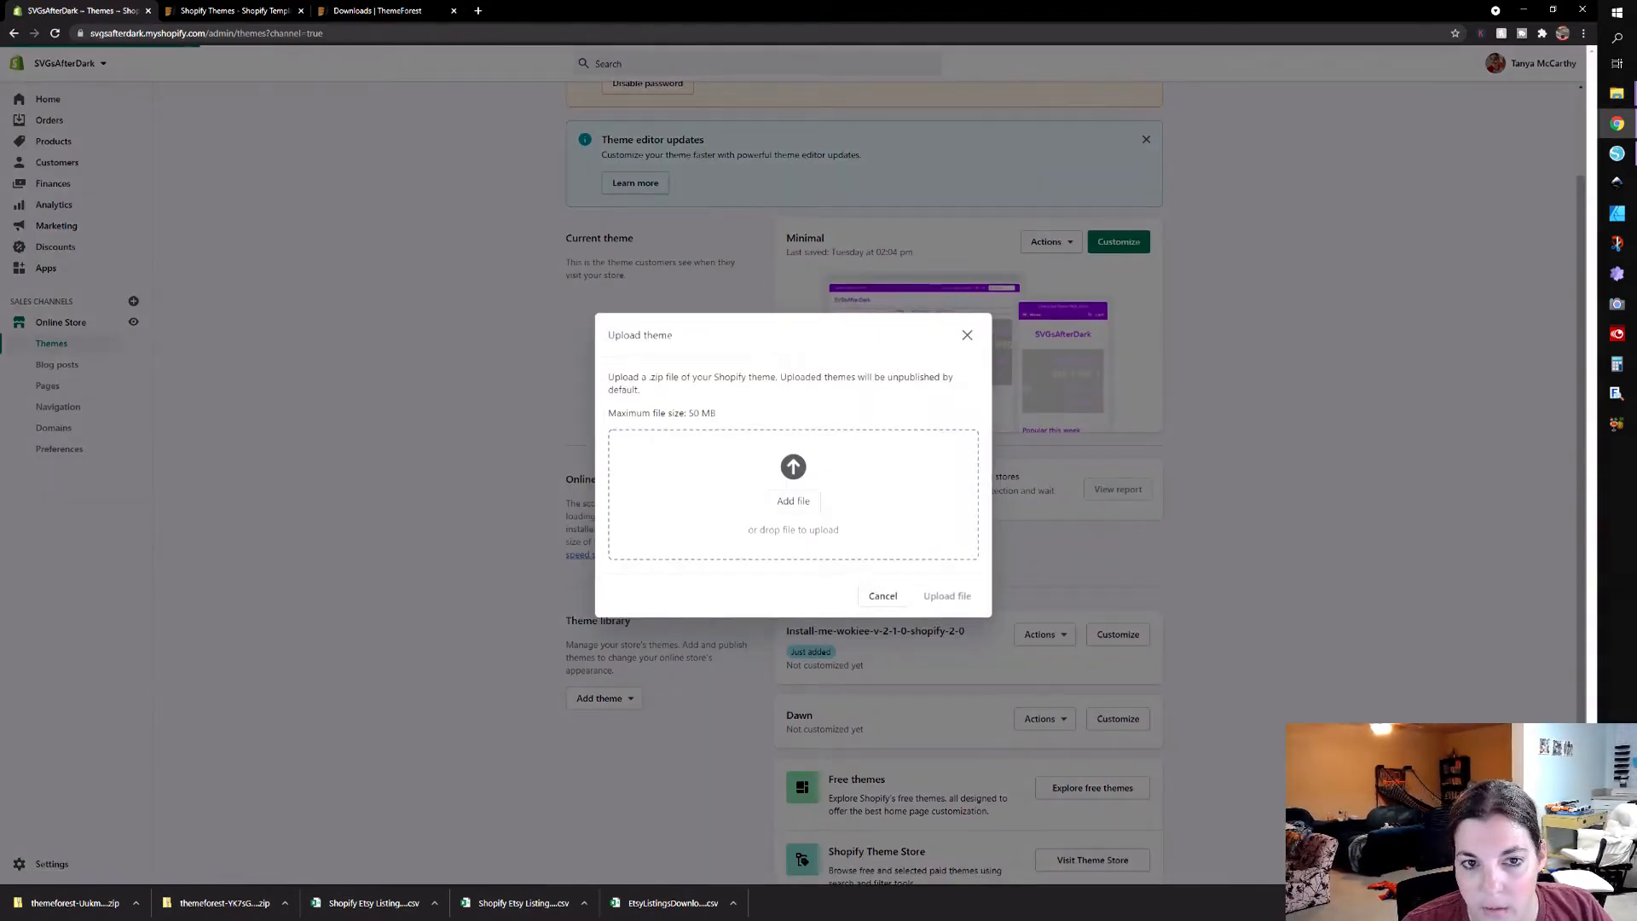
click(2, 298)
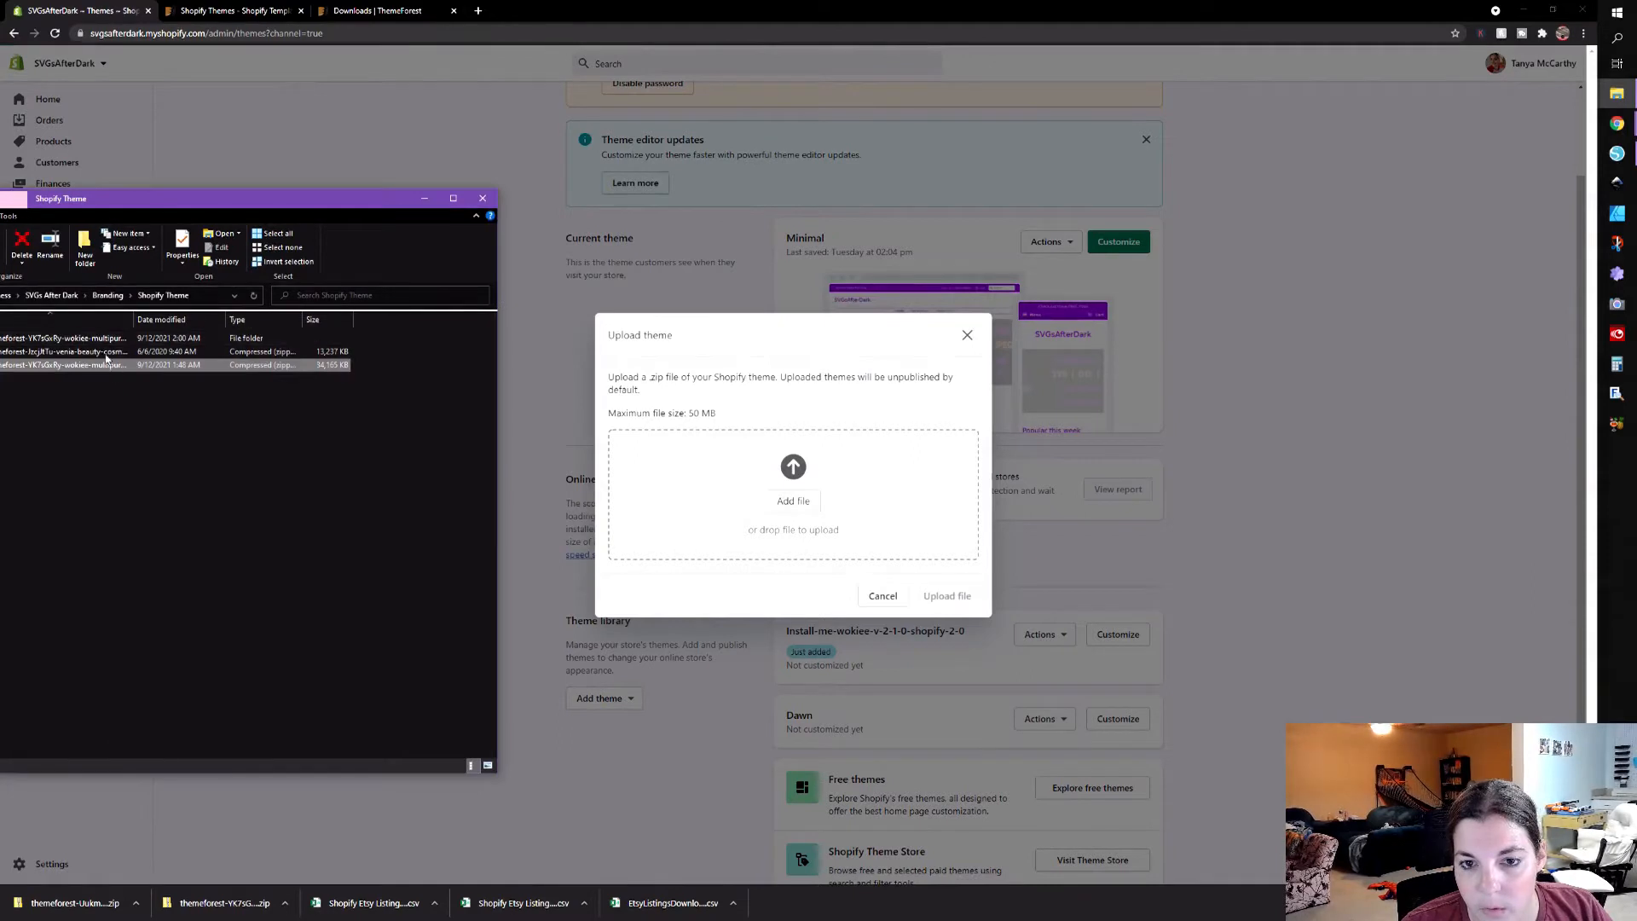
drag(104, 353, 683, 500)
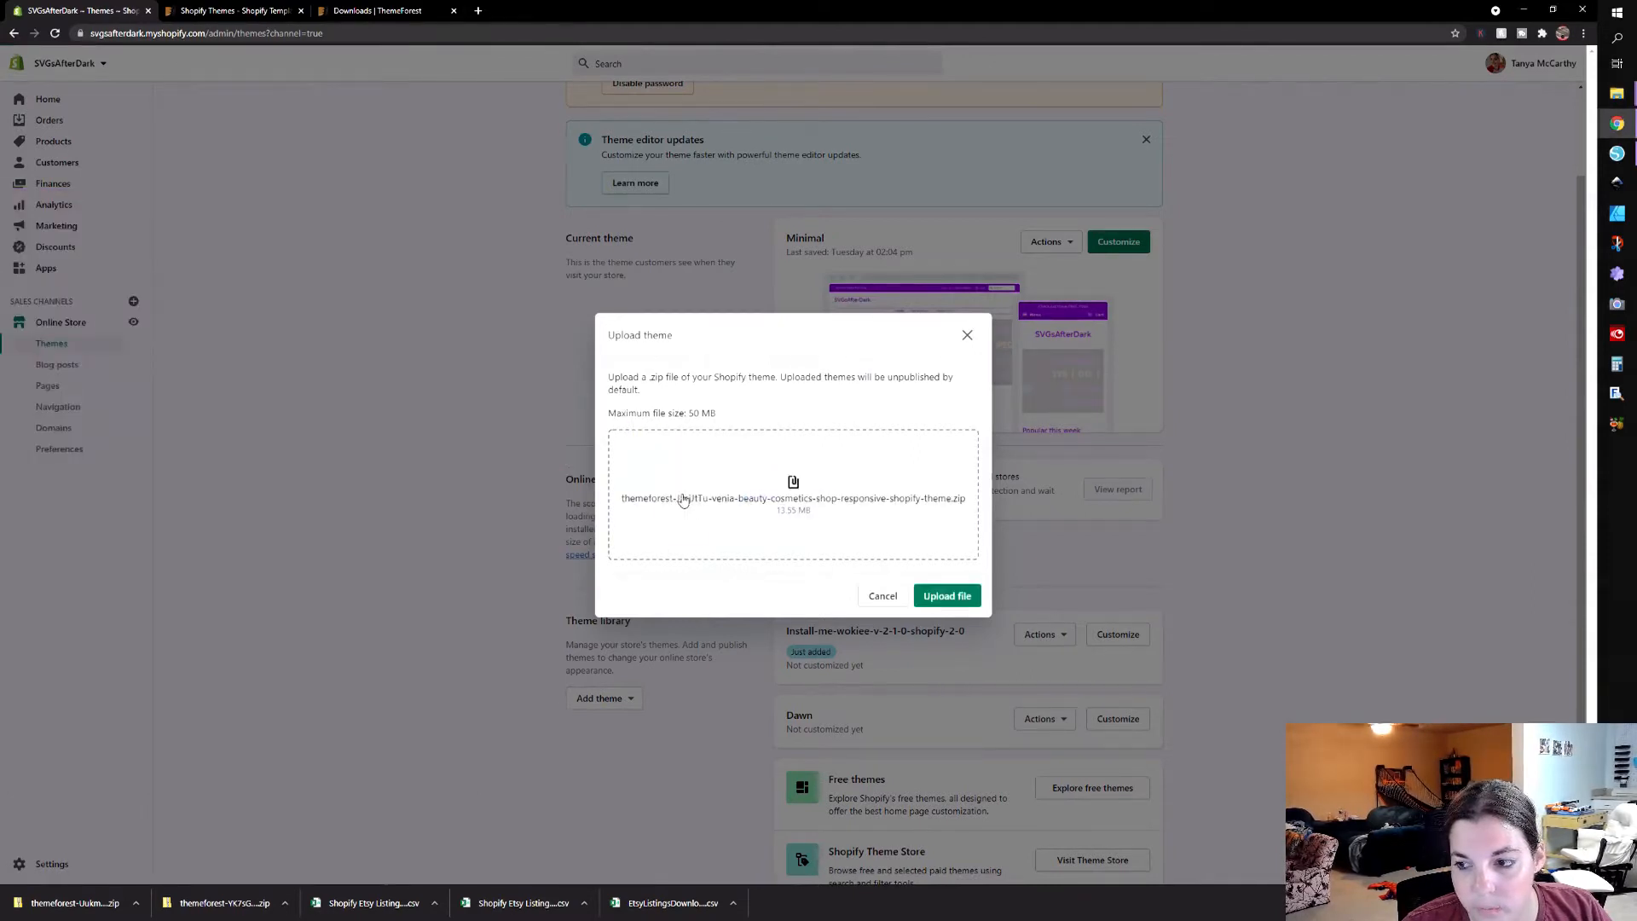
click(943, 595)
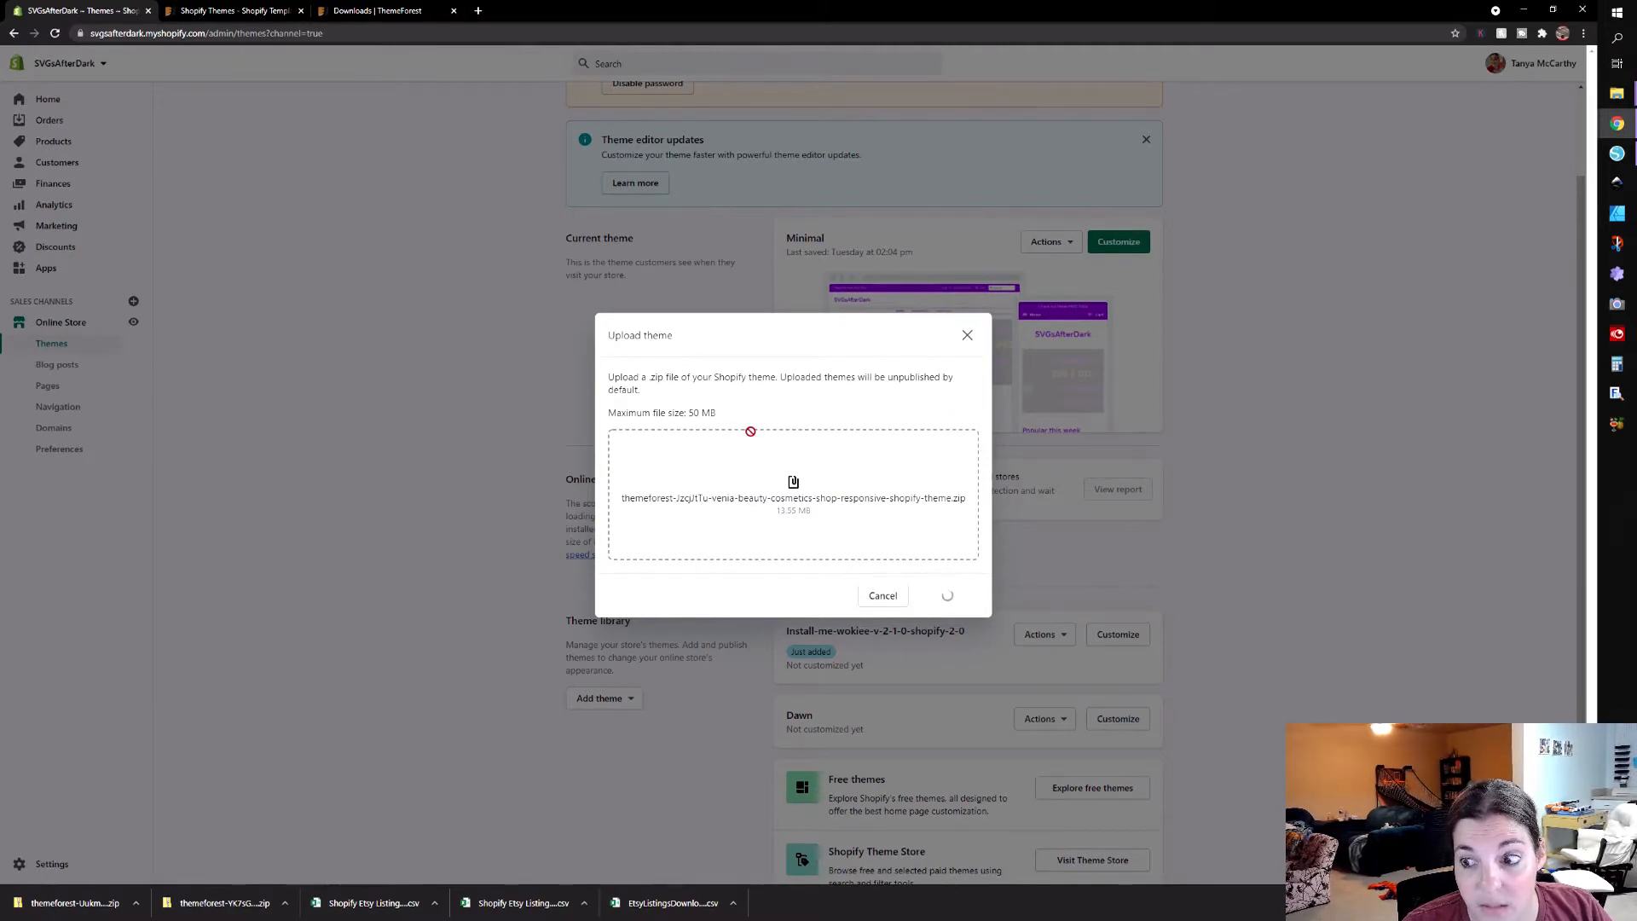
Step: Extract the Venia beauty cosmetics theme zip within the Shopify Theme folder and open the extracted folder
click(63, 352)
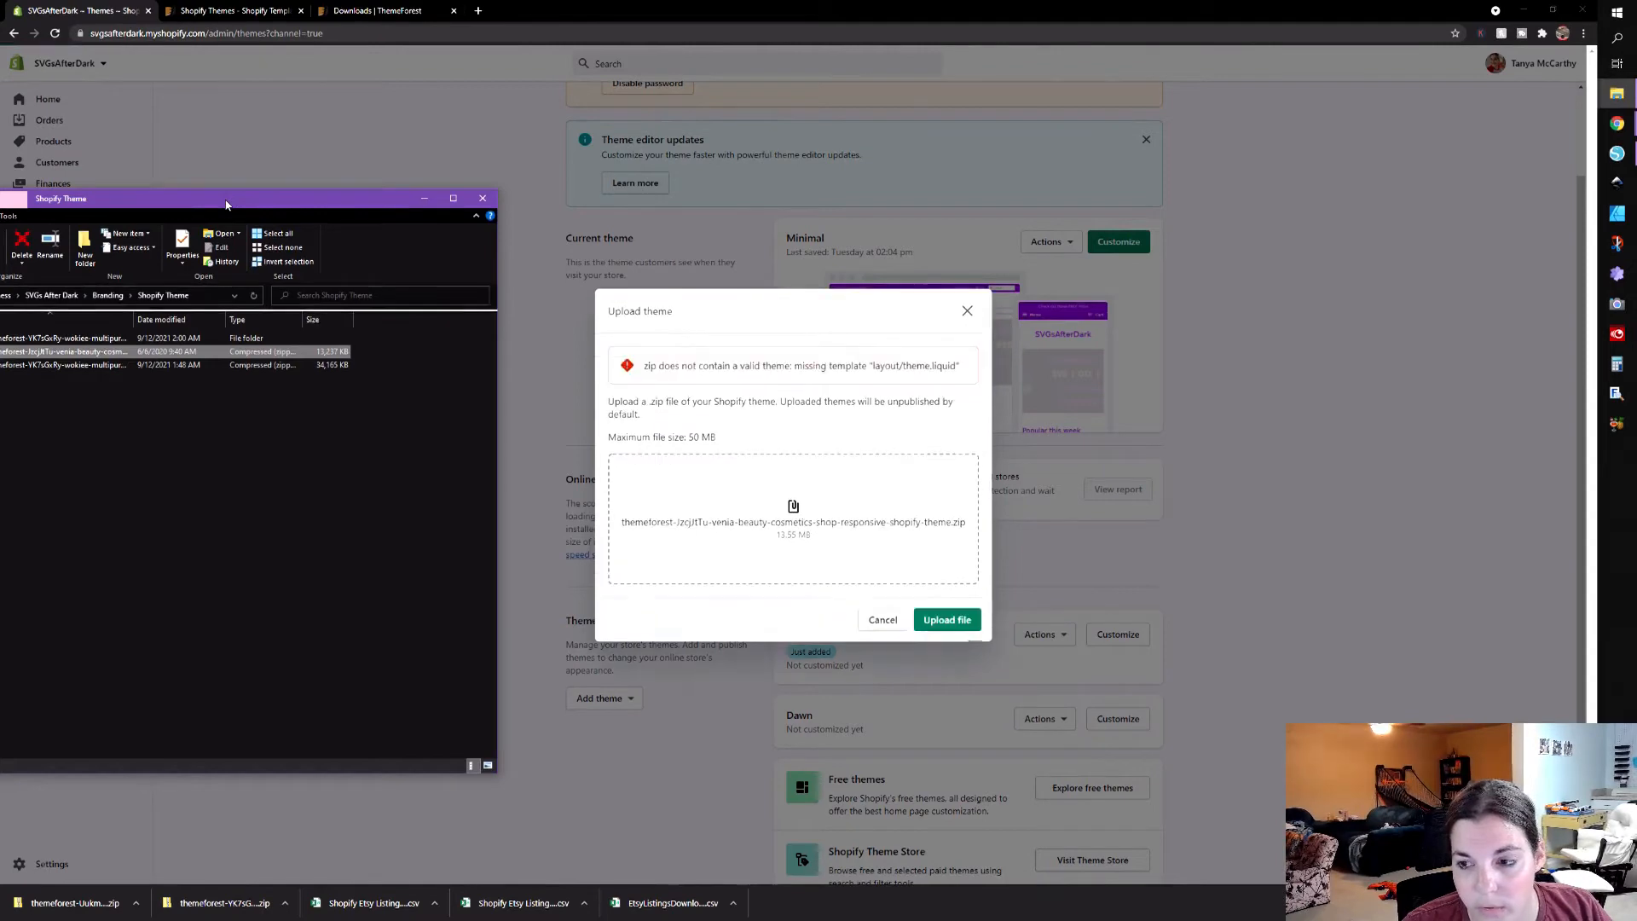
drag(202, 205, 588, 213)
click(395, 361)
right_click(395, 362)
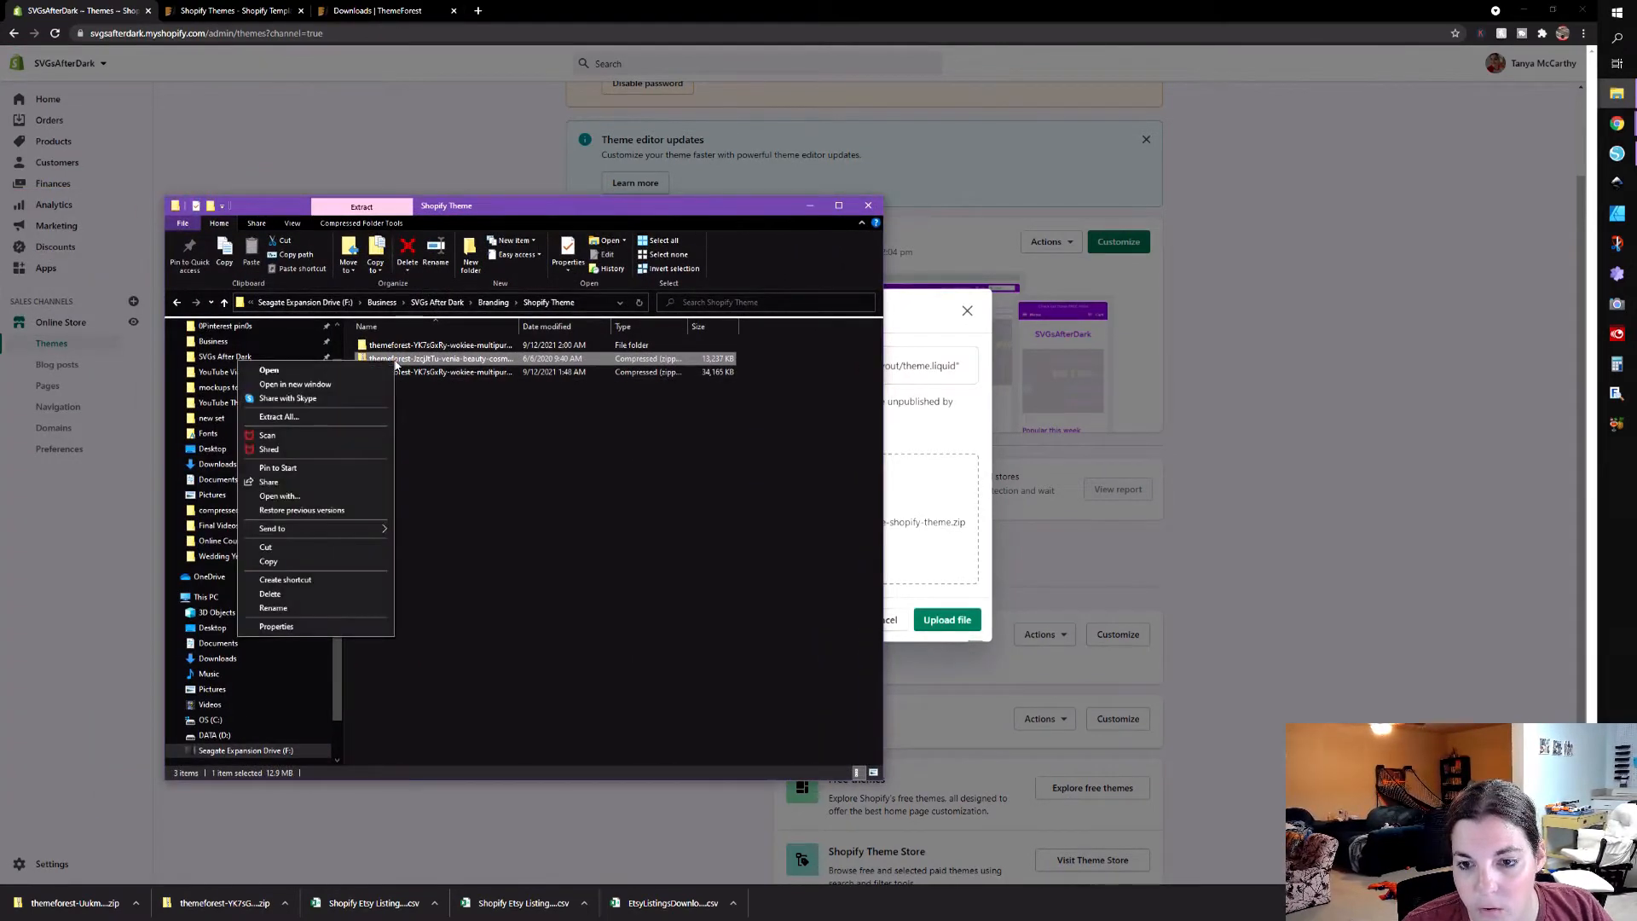
click(349, 423)
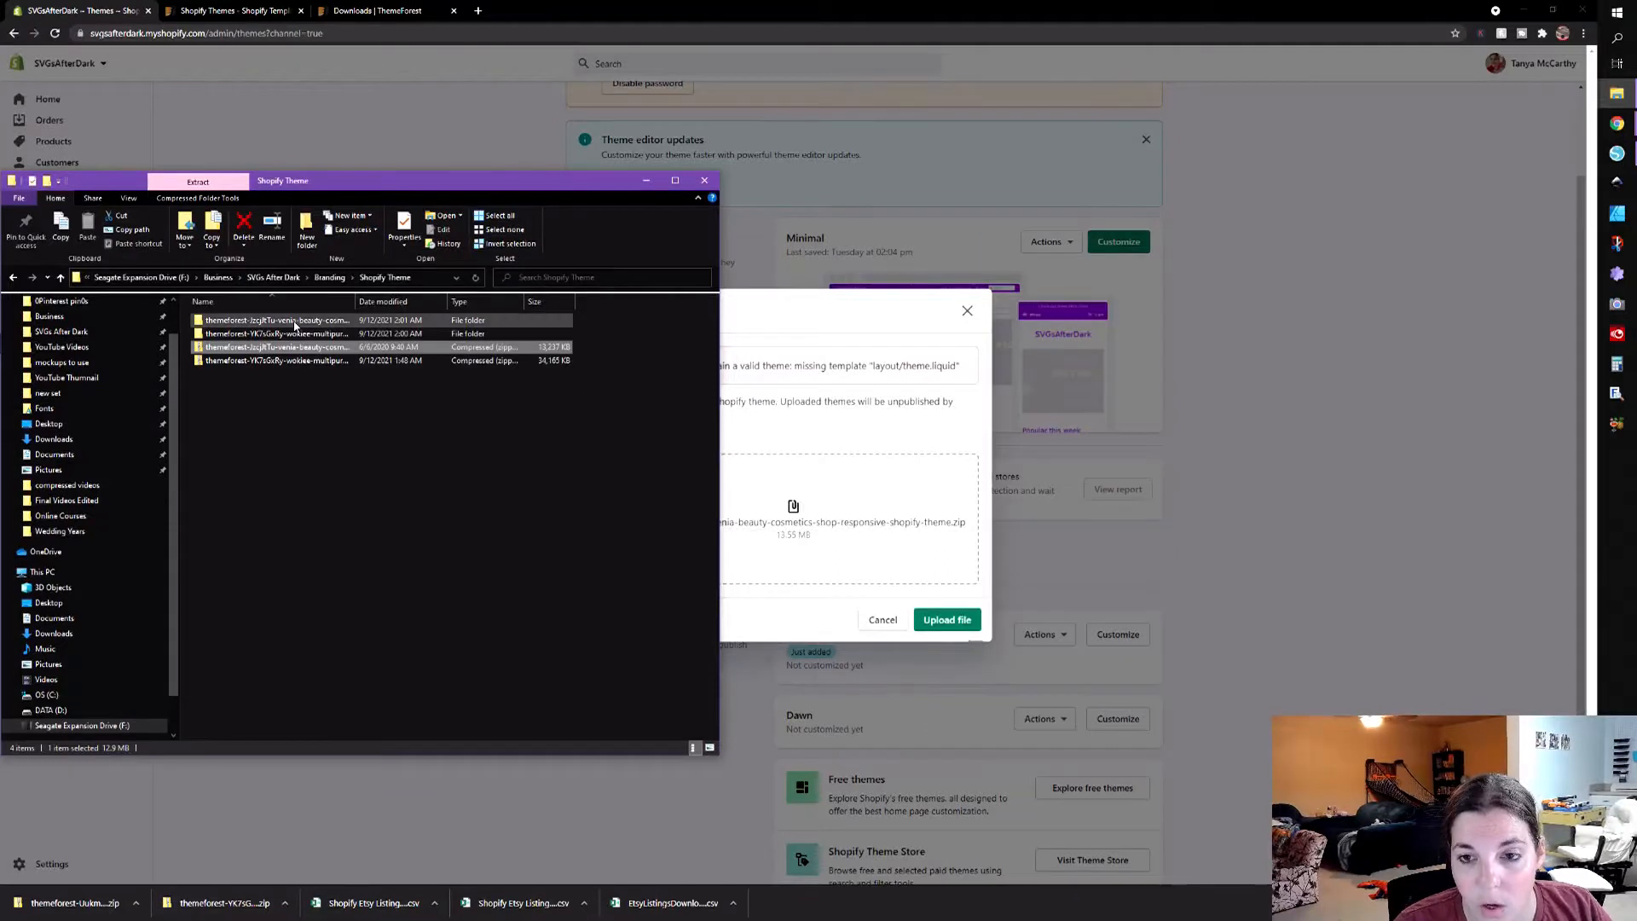
double_click(294, 323)
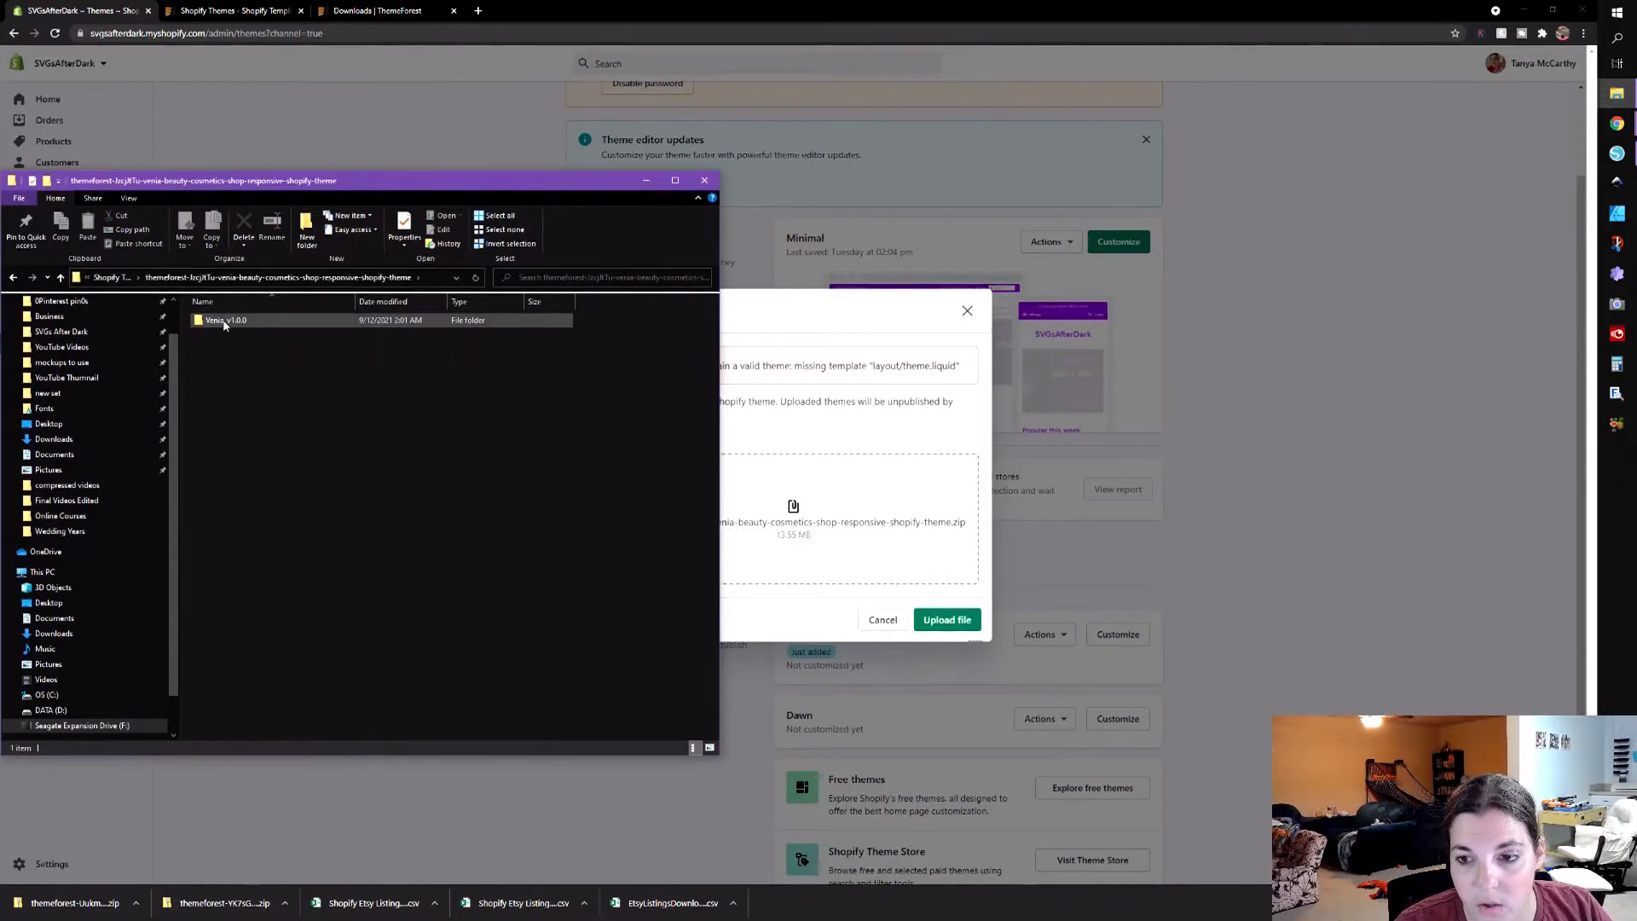
Step: Dismiss the upload of the unextracted Venia zip and start a new zip file upload for the theme library
click(884, 620)
click(620, 701)
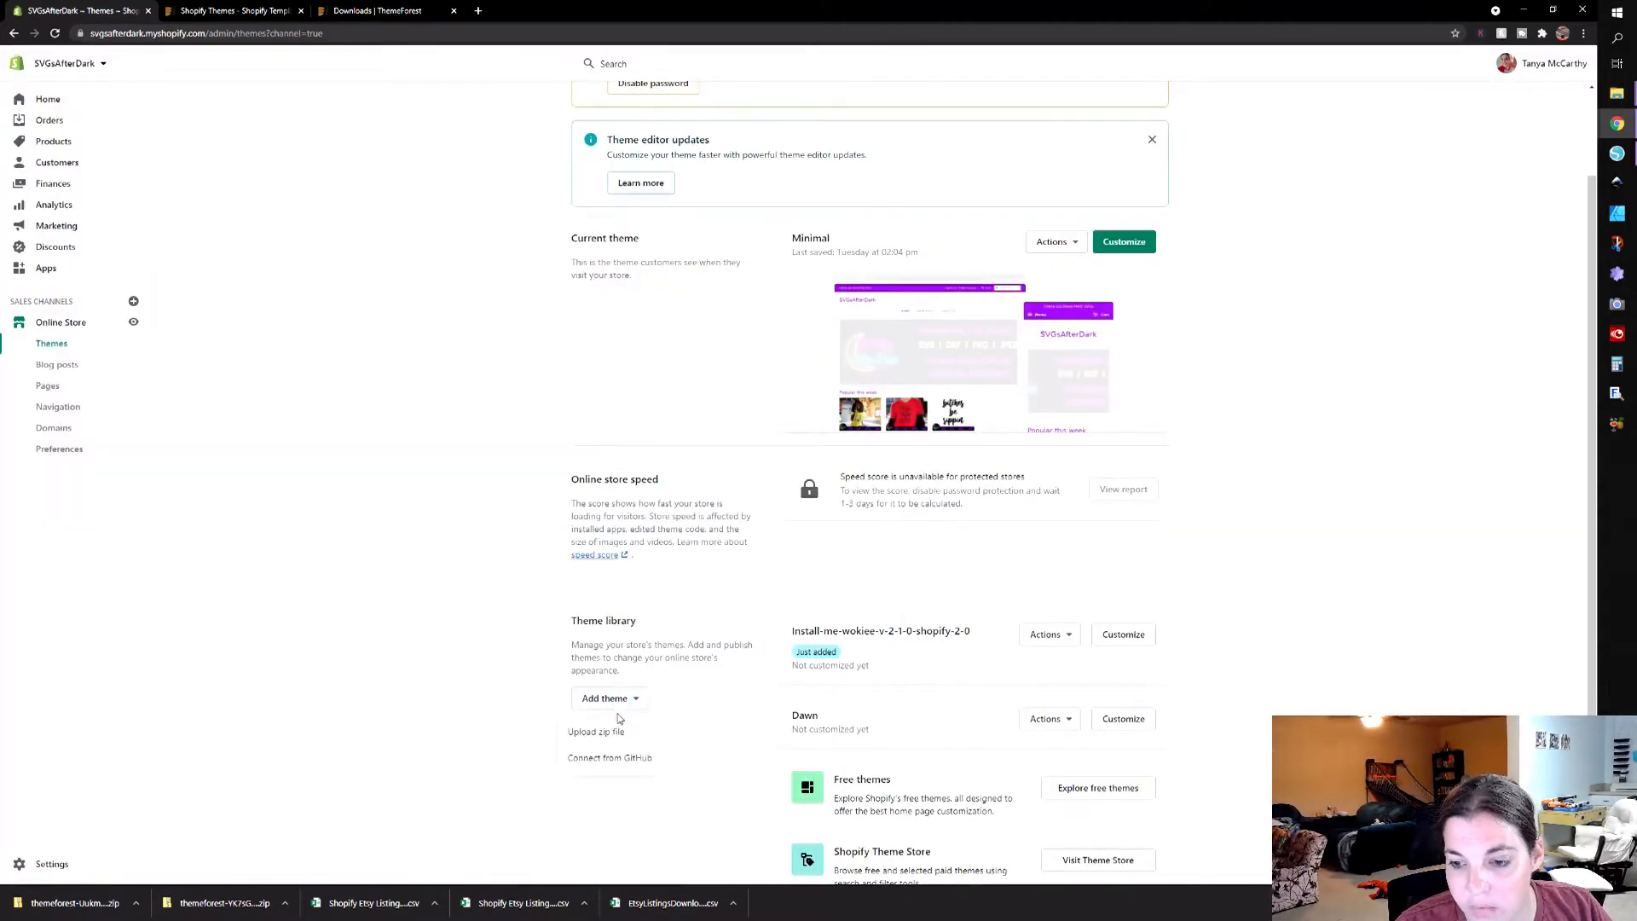
click(620, 731)
key(alt+Tab)
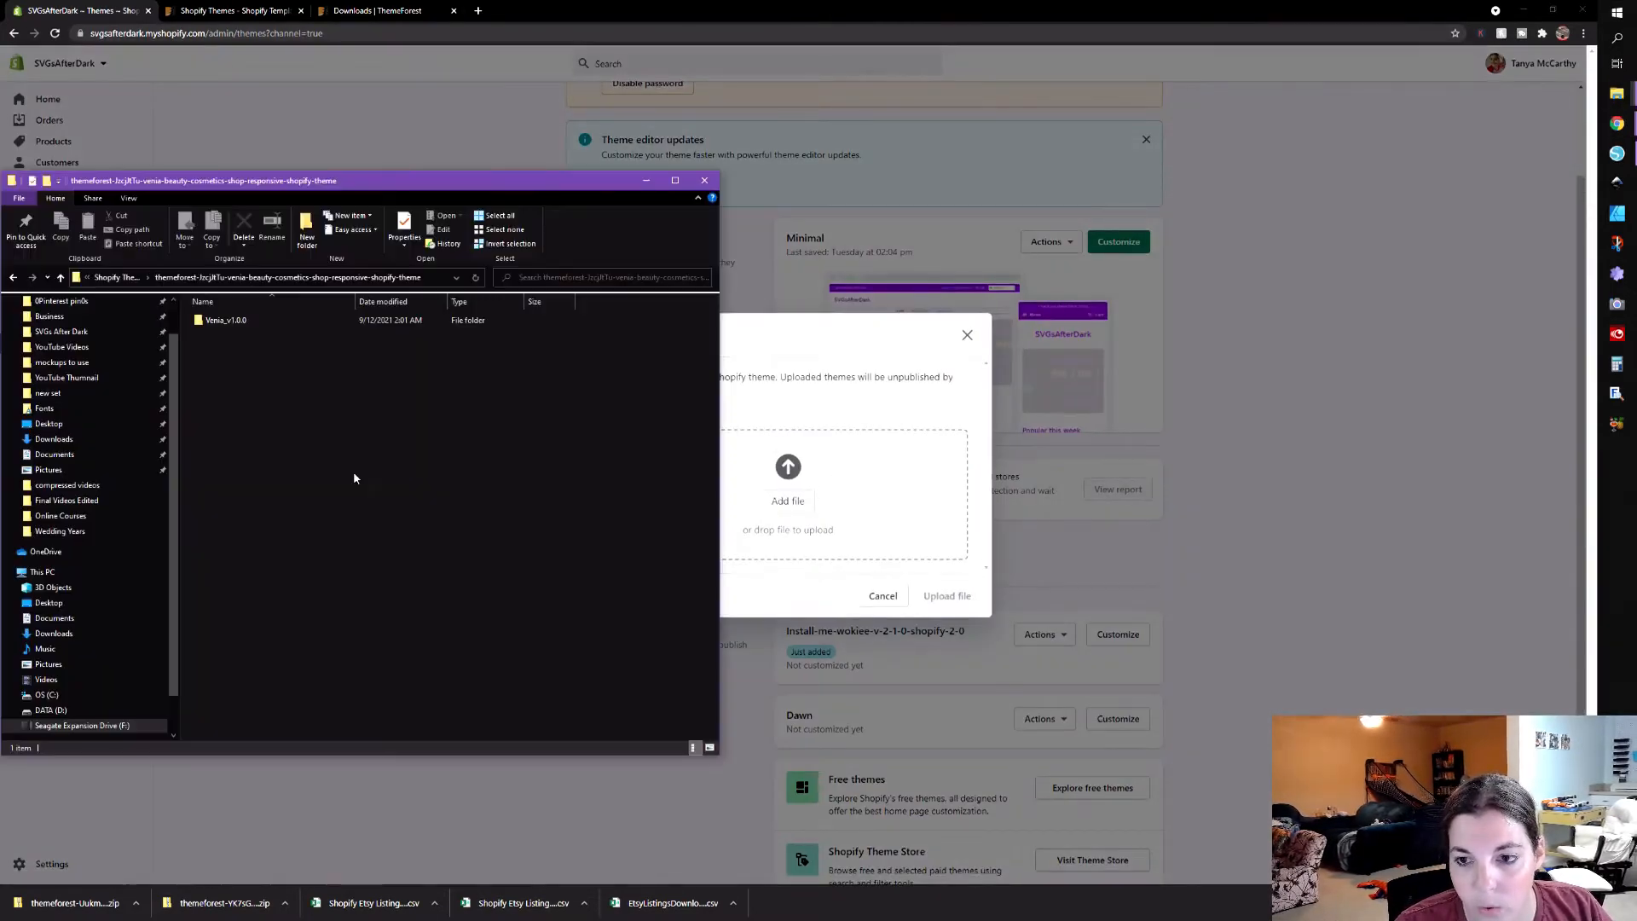
Step: Open Theme-Packages within the Venia_v1.0.0 folder and check its subfolders, including guides and licensing, for an installable theme zip
double_click(217, 321)
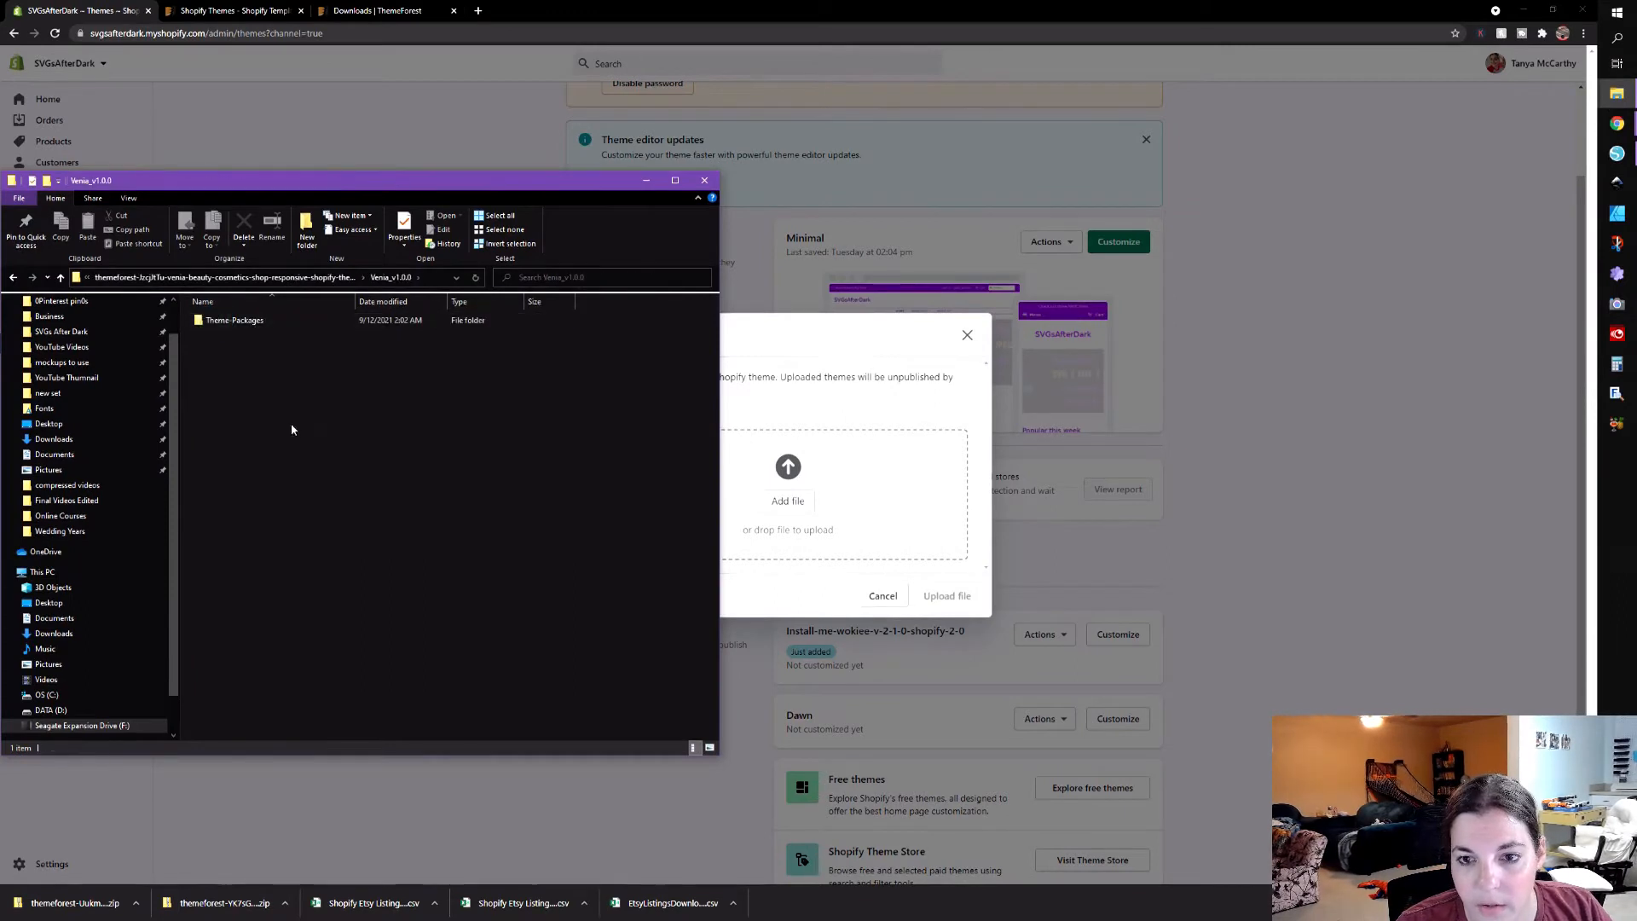
double_click(242, 320)
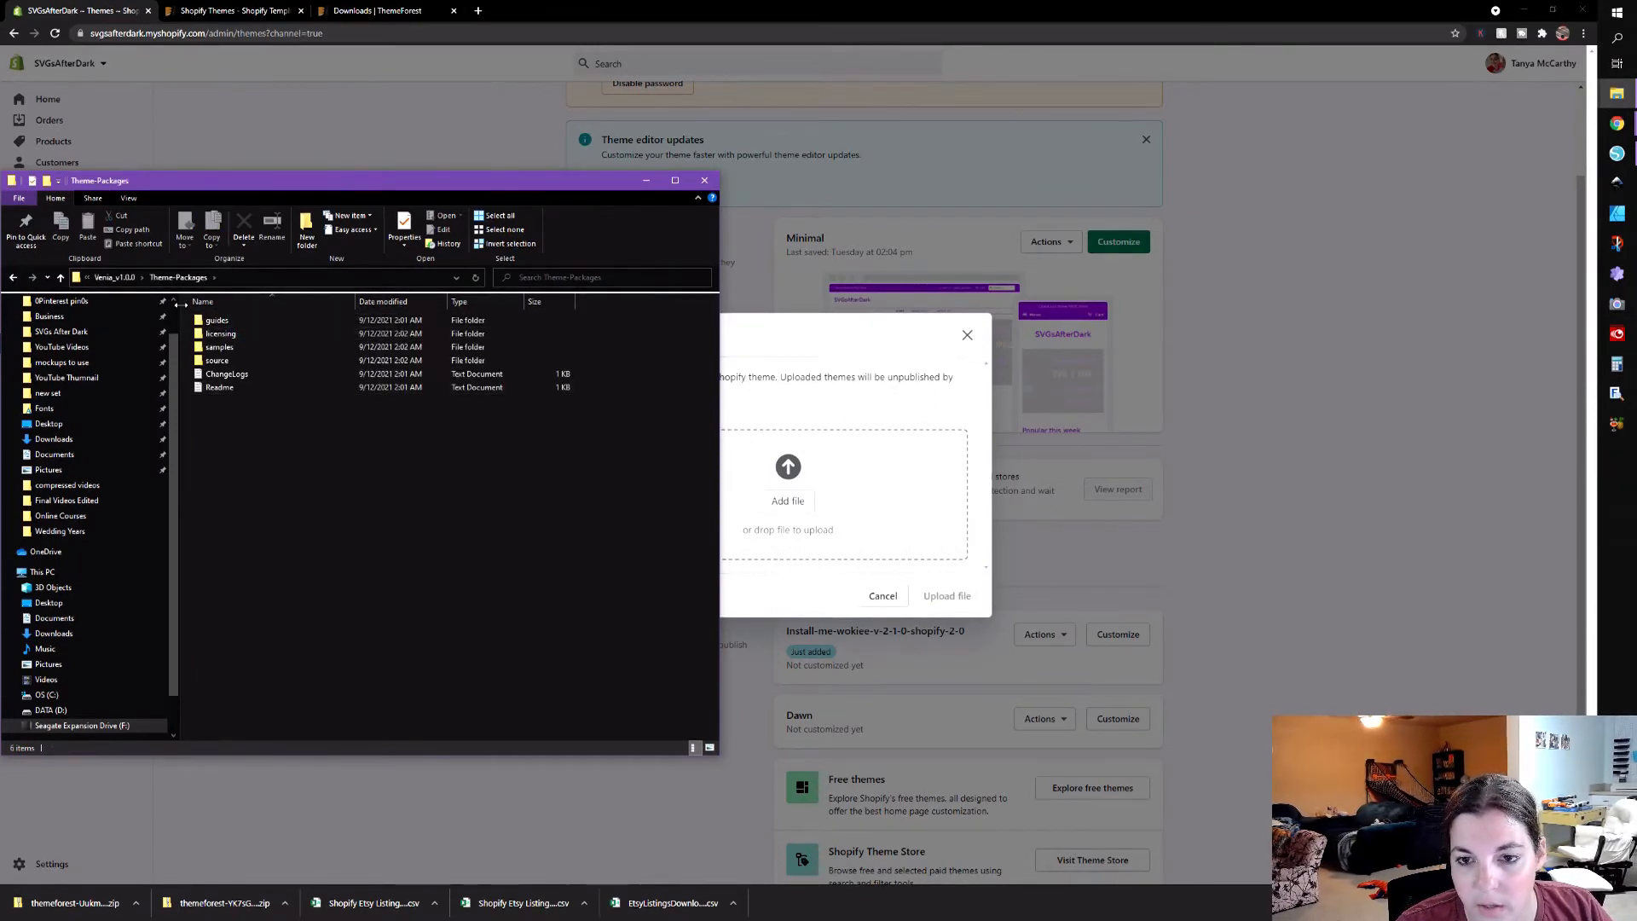
double_click(259, 322)
click(180, 278)
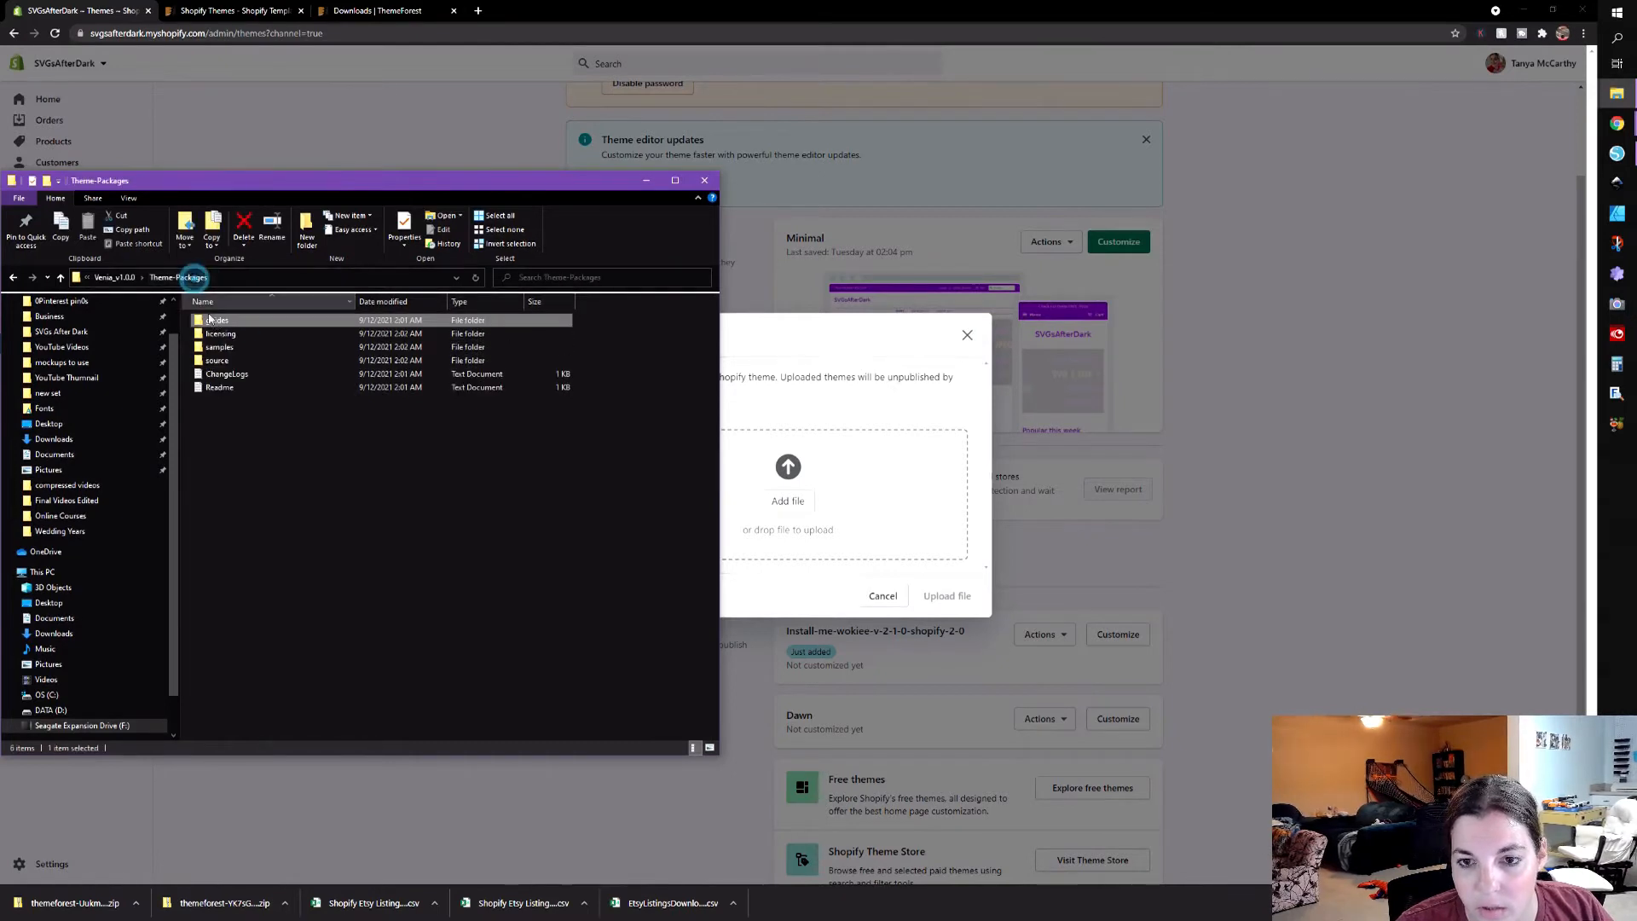
double_click(223, 333)
click(178, 278)
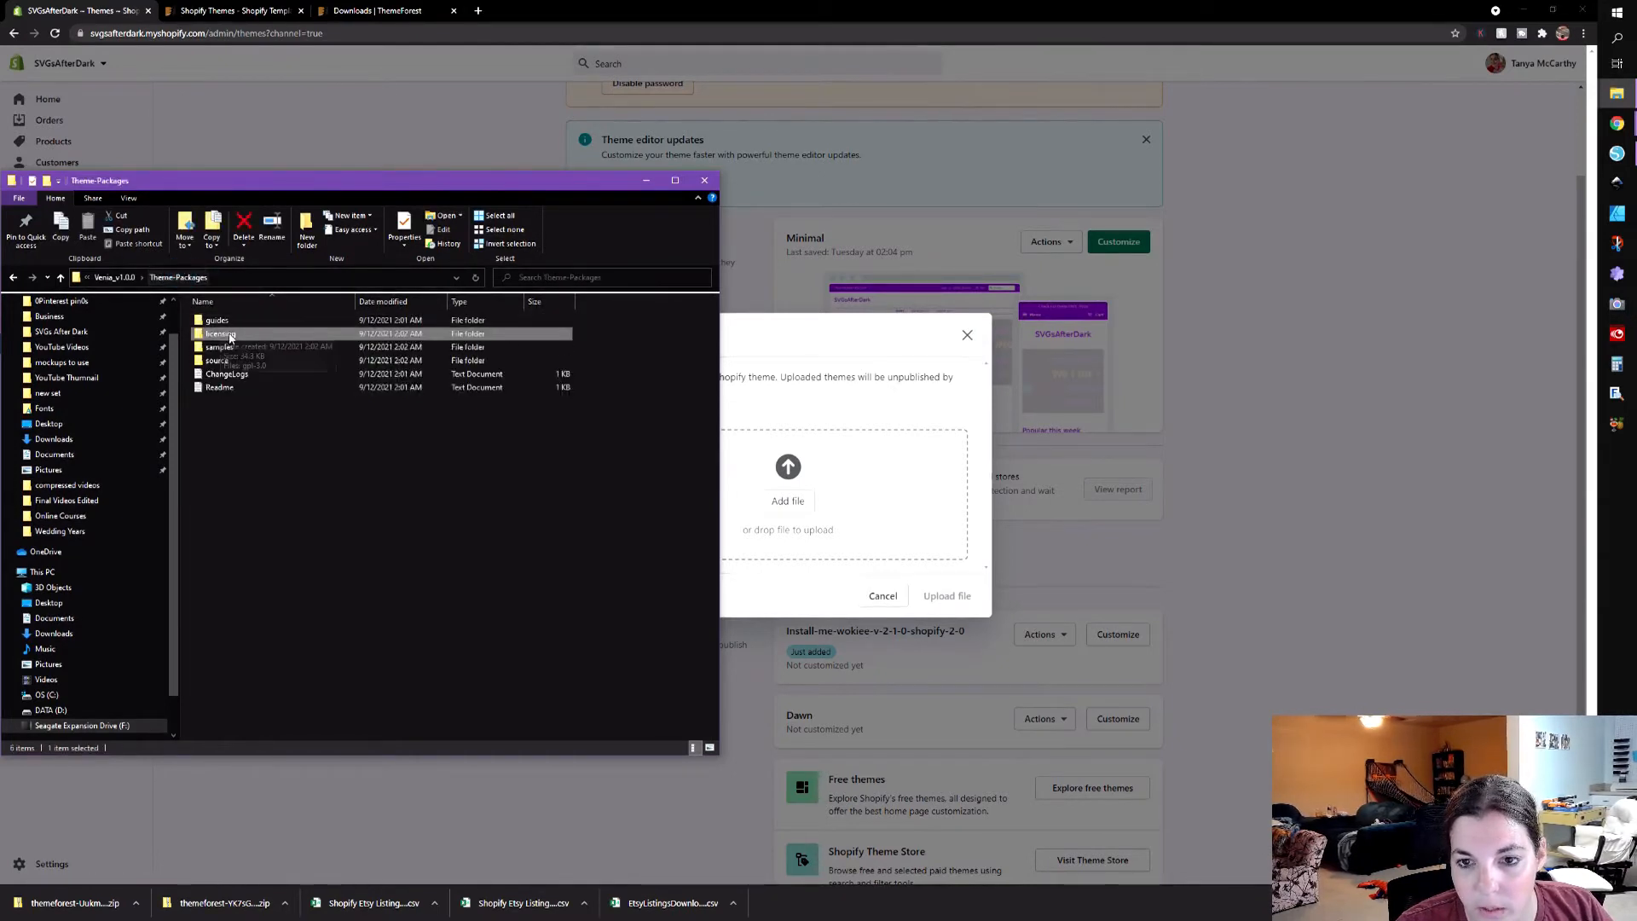
double_click(248, 356)
click(178, 277)
Step: Open the source folder of Theme-Packages and upload its Venia-home-2 zip to the theme library
double_click(229, 359)
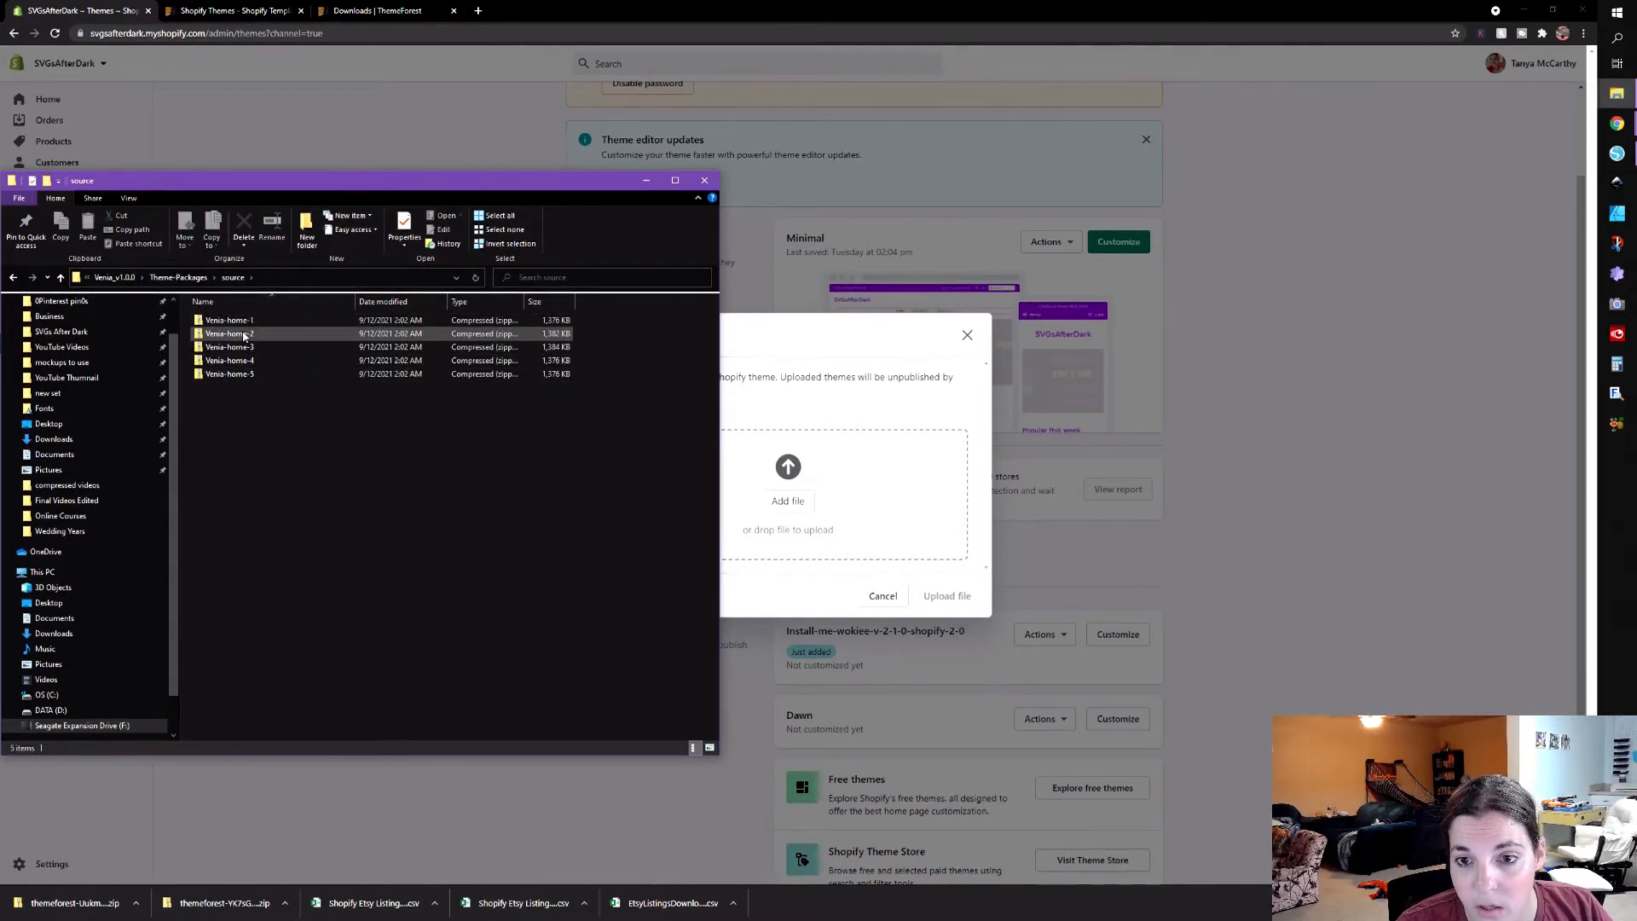
drag(242, 337, 808, 460)
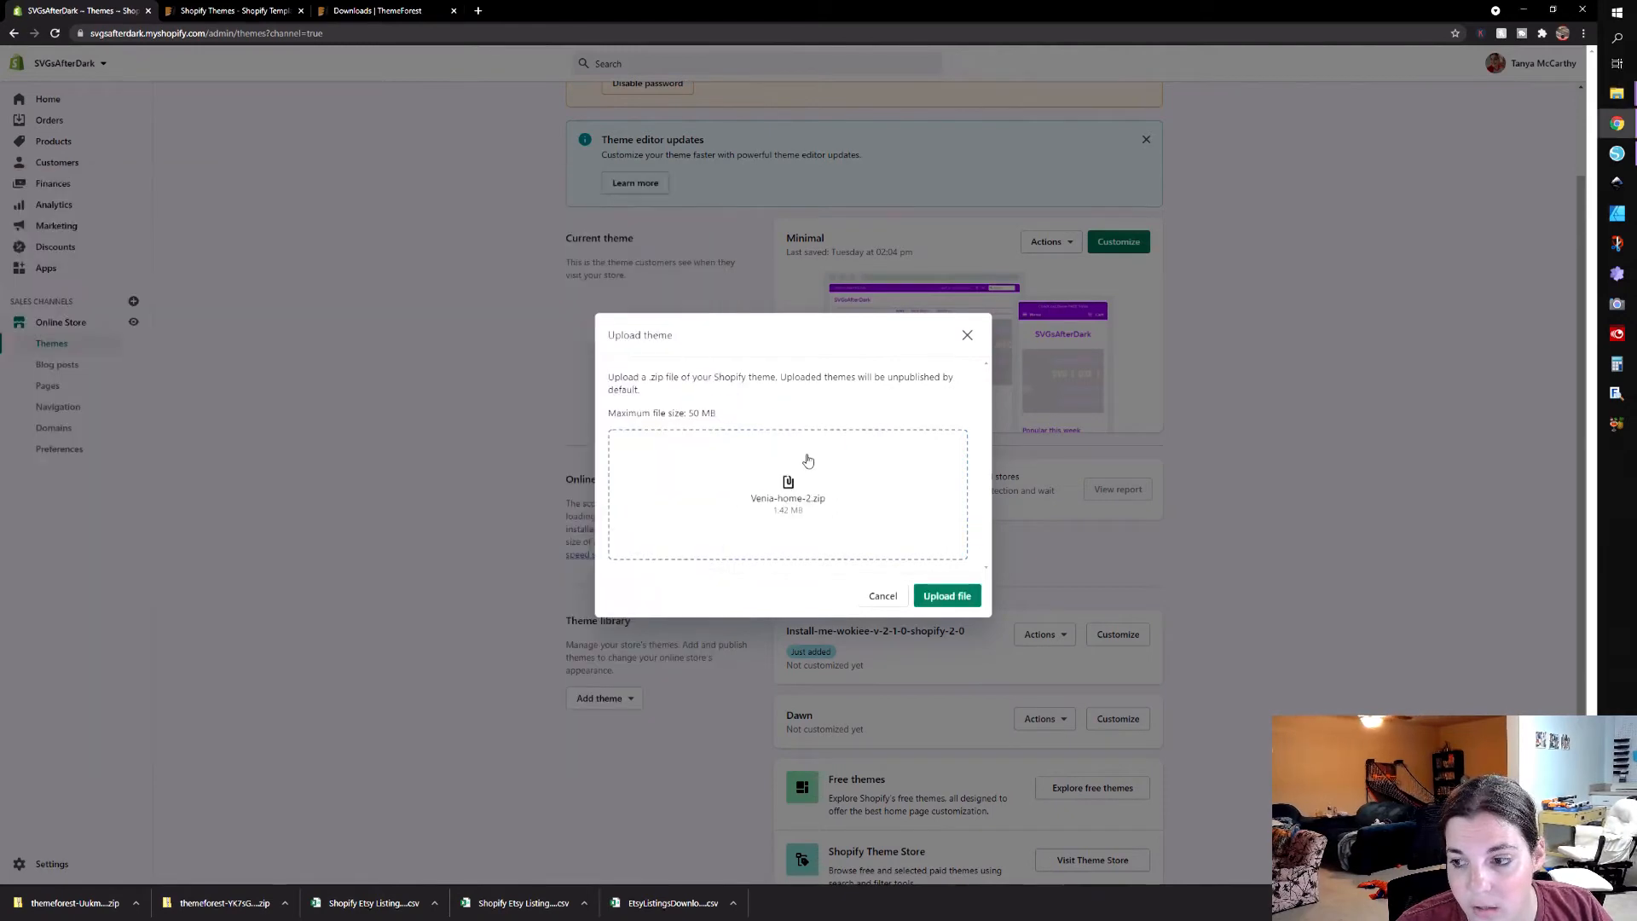
click(973, 600)
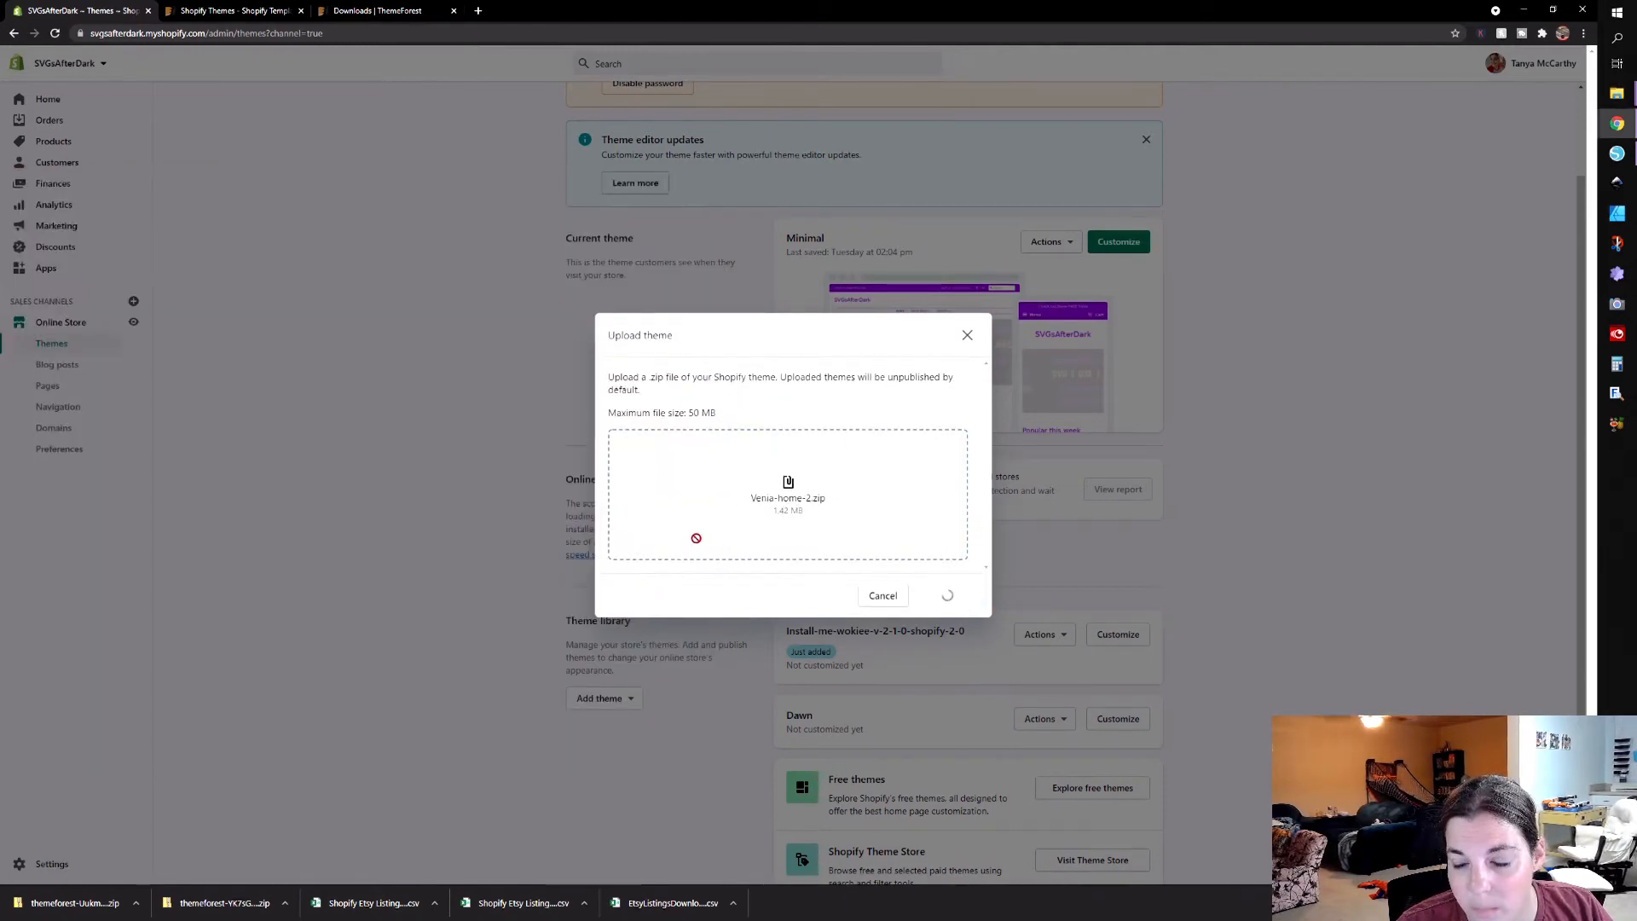